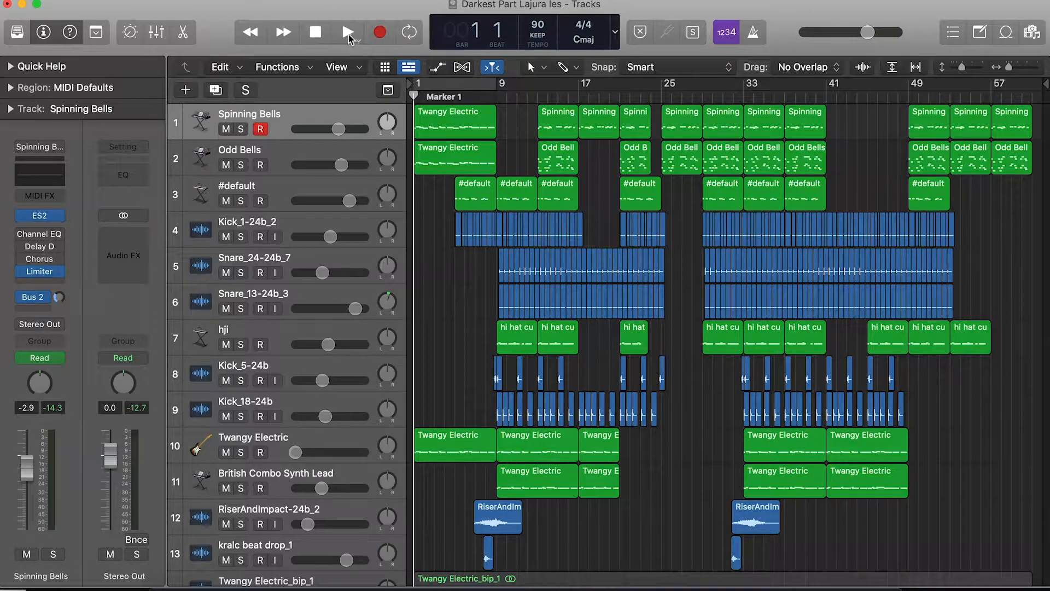
Play the full arrangement from bar 1 to about bar 10, then stop and return to the beginning
click(348, 33)
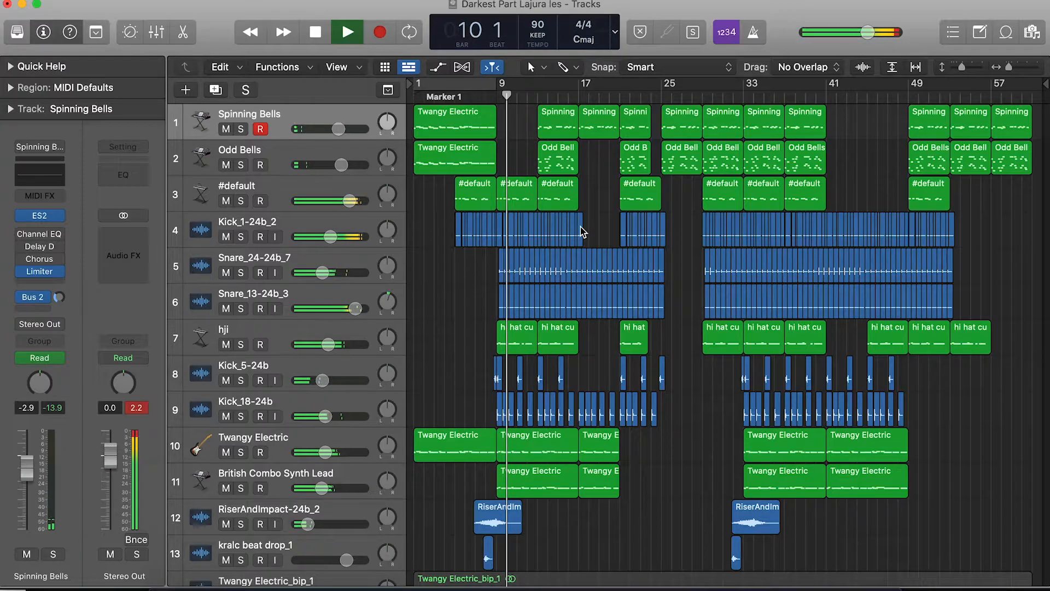
key(space)
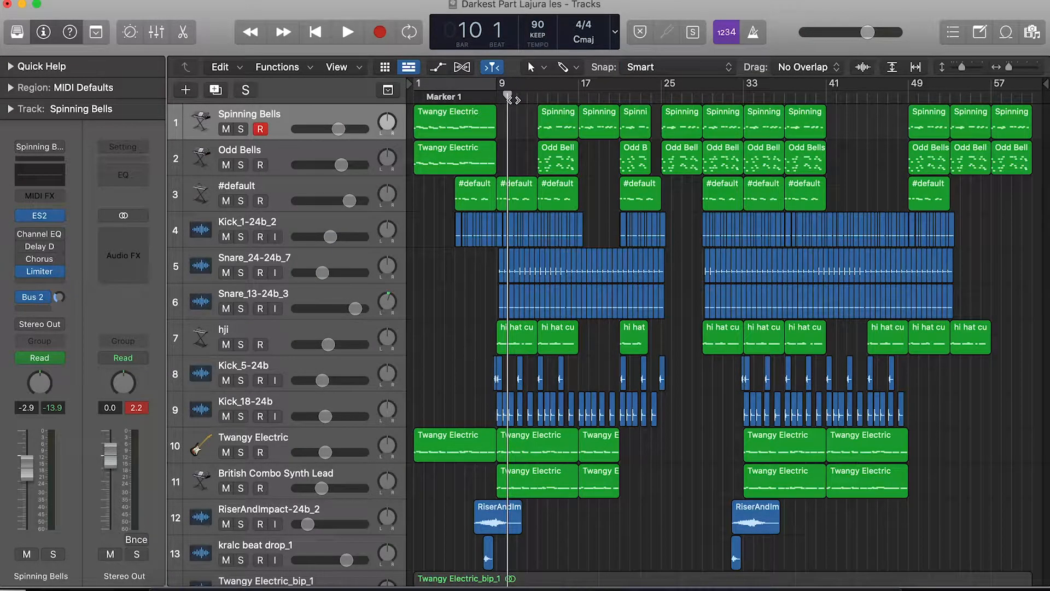
key(Return)
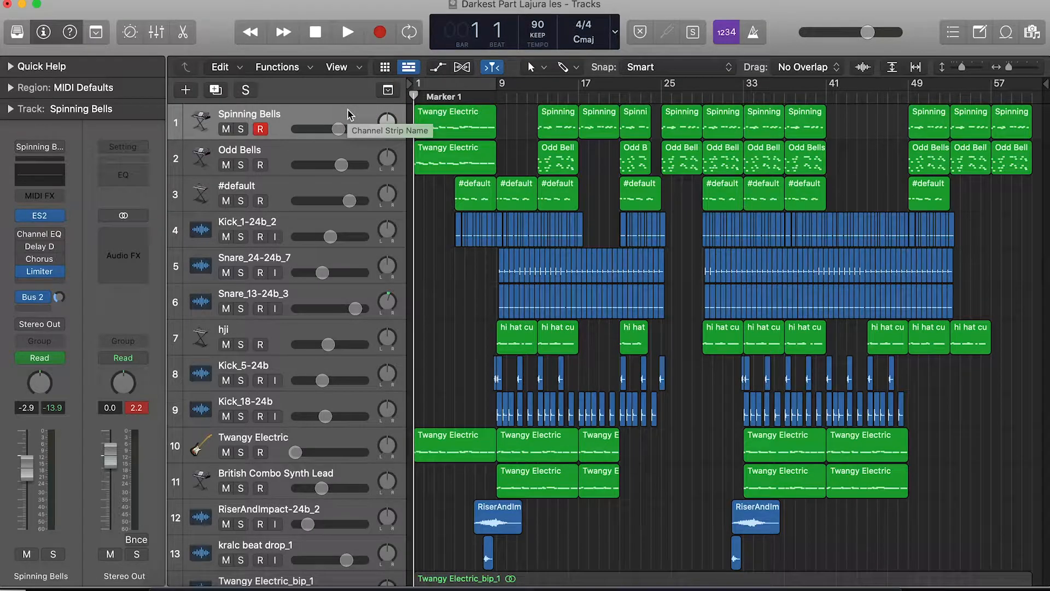
Solo the Spinning Bells track and play its first region with the notes shown in the Piano Roll, then return to bar 1
click(240, 129)
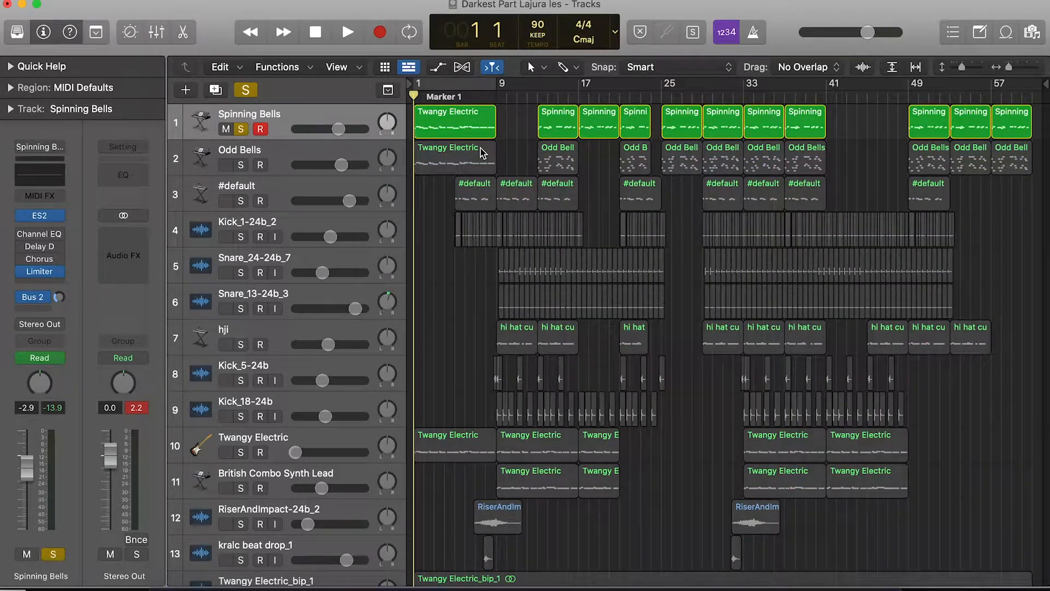
key(space)
click(451, 121)
double_click(451, 121)
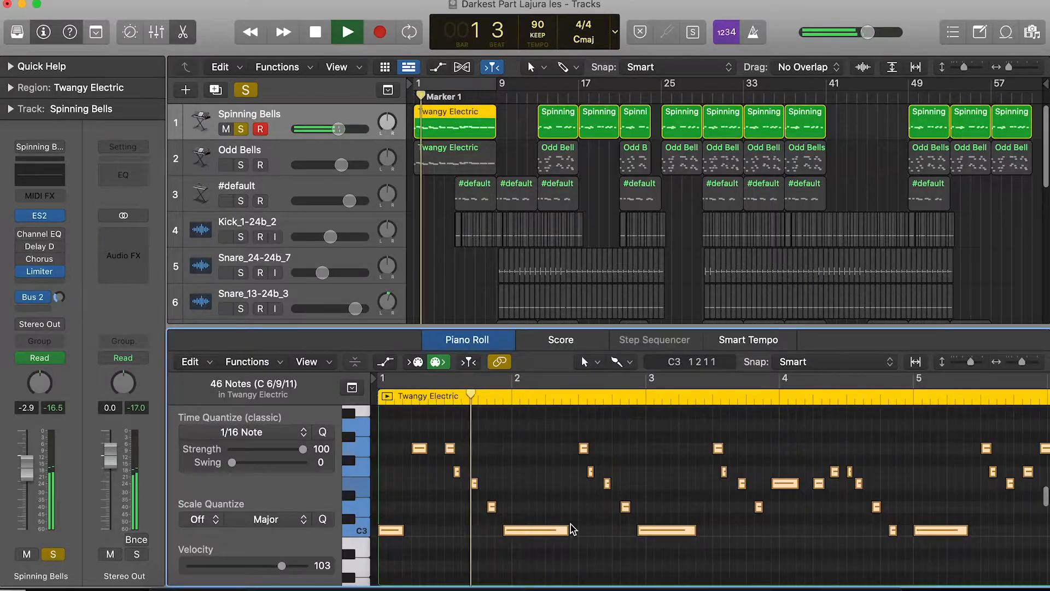
mouse_move(590, 484)
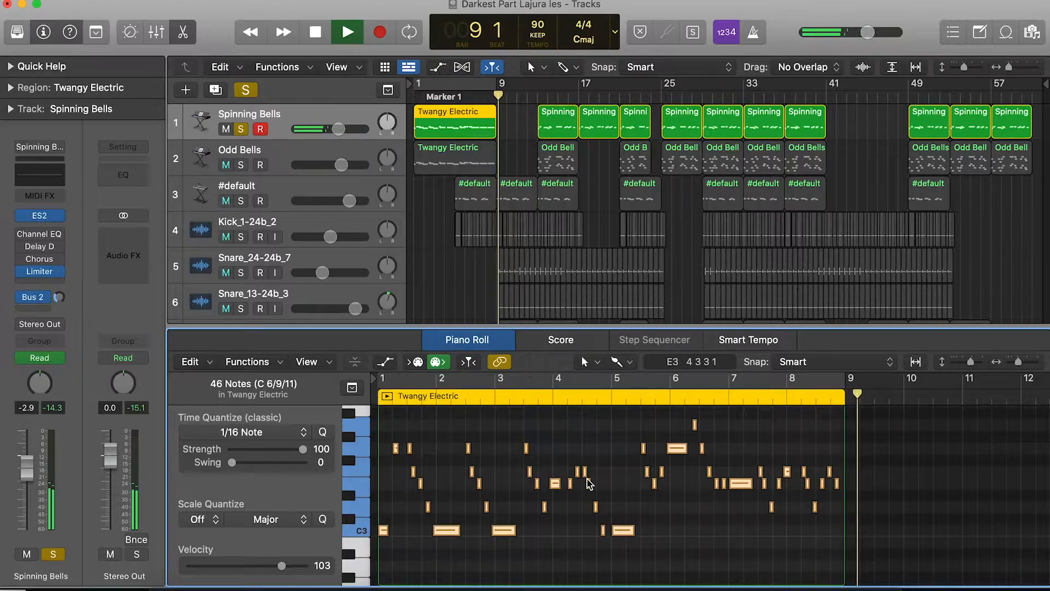
key(space)
click(439, 97)
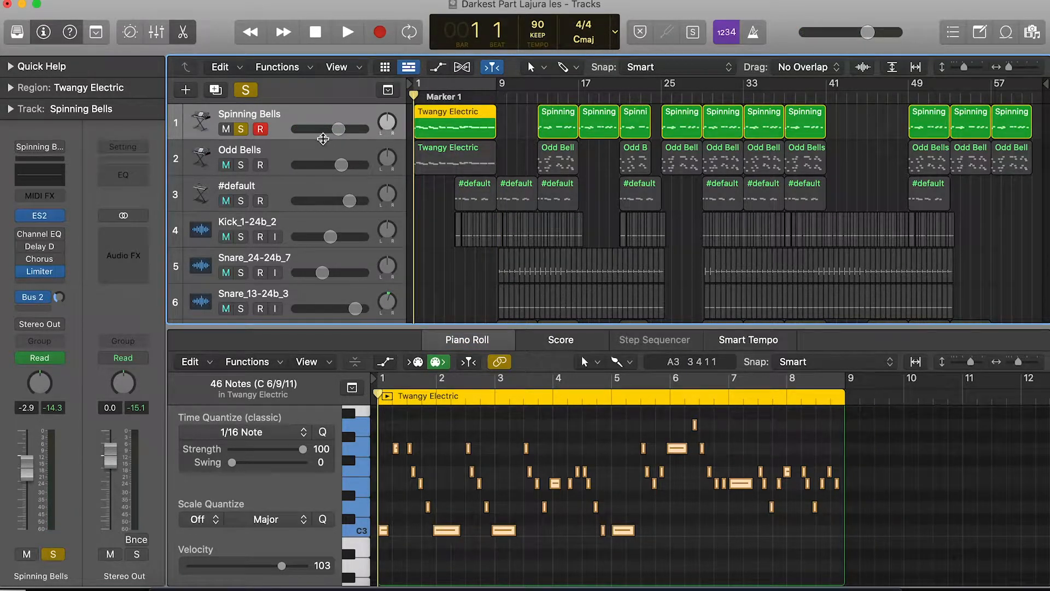
Solo the Odd Bells track instead of Spinning Bells, play it briefly from bar 1, and clear all solos
click(241, 165)
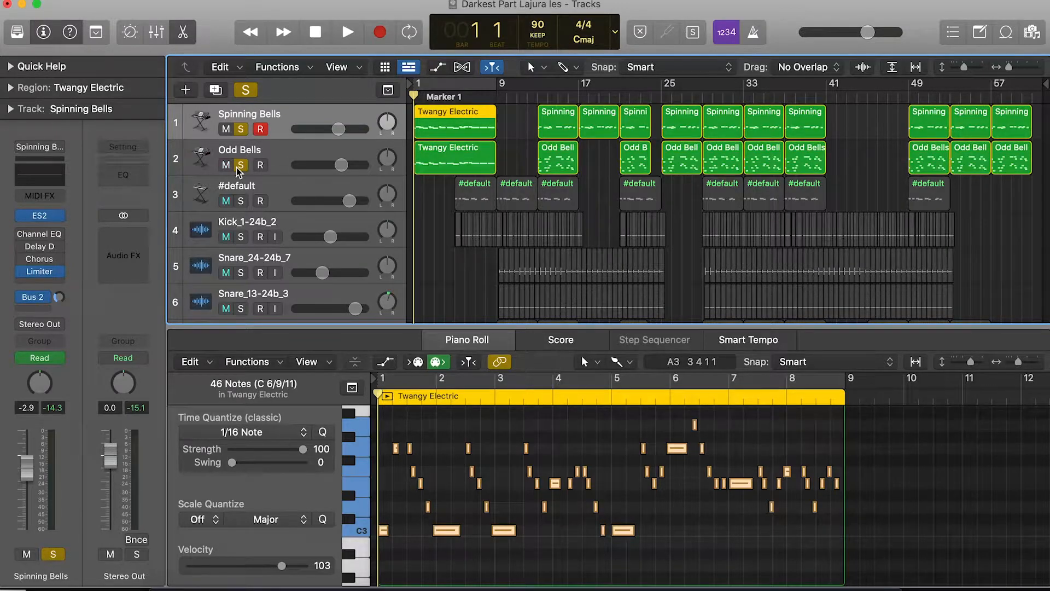
click(271, 114)
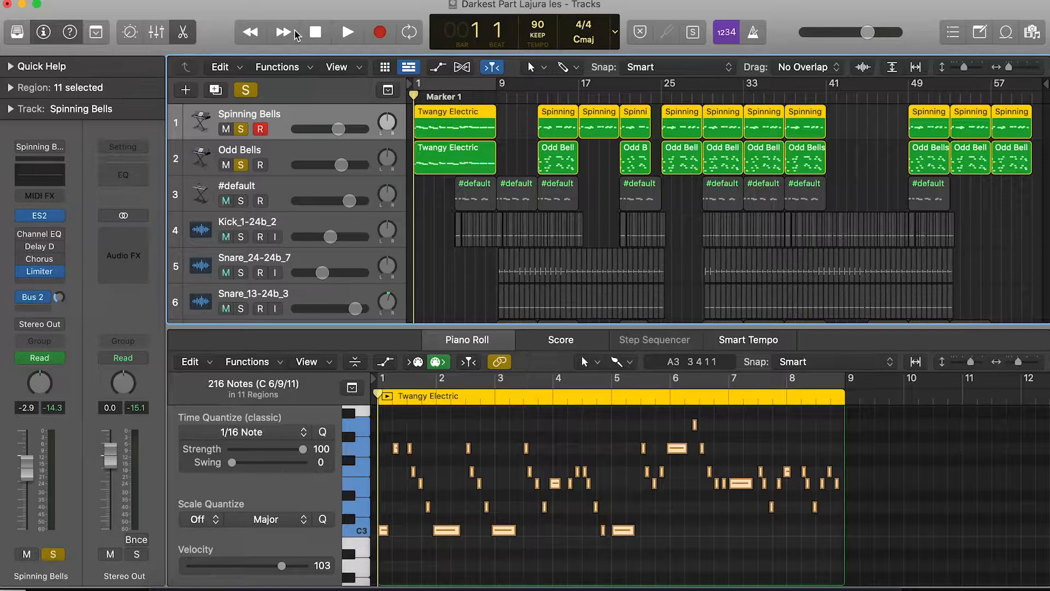
click(239, 148)
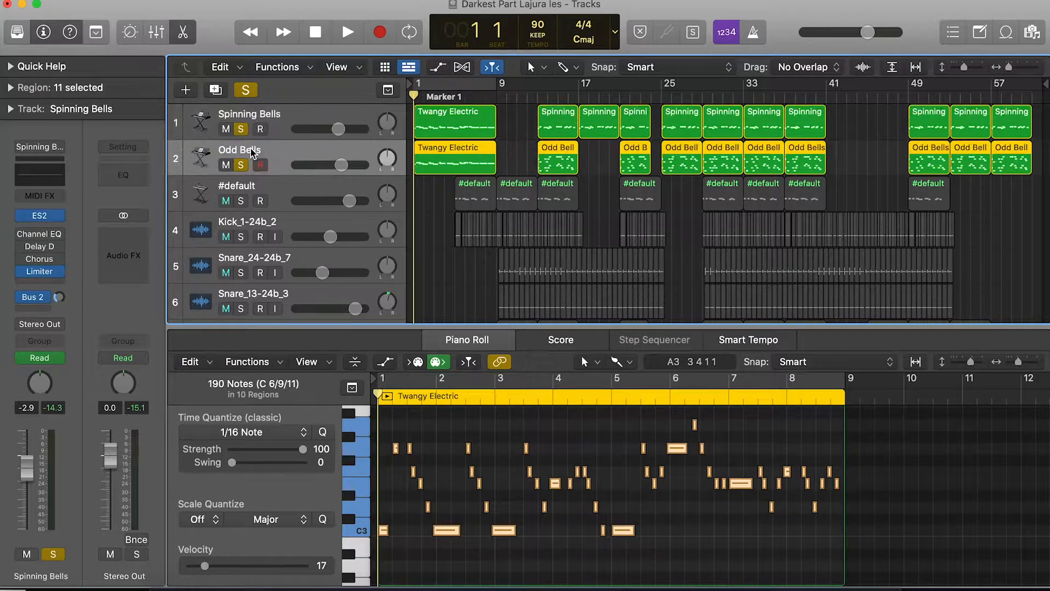
key(space)
click(240, 129)
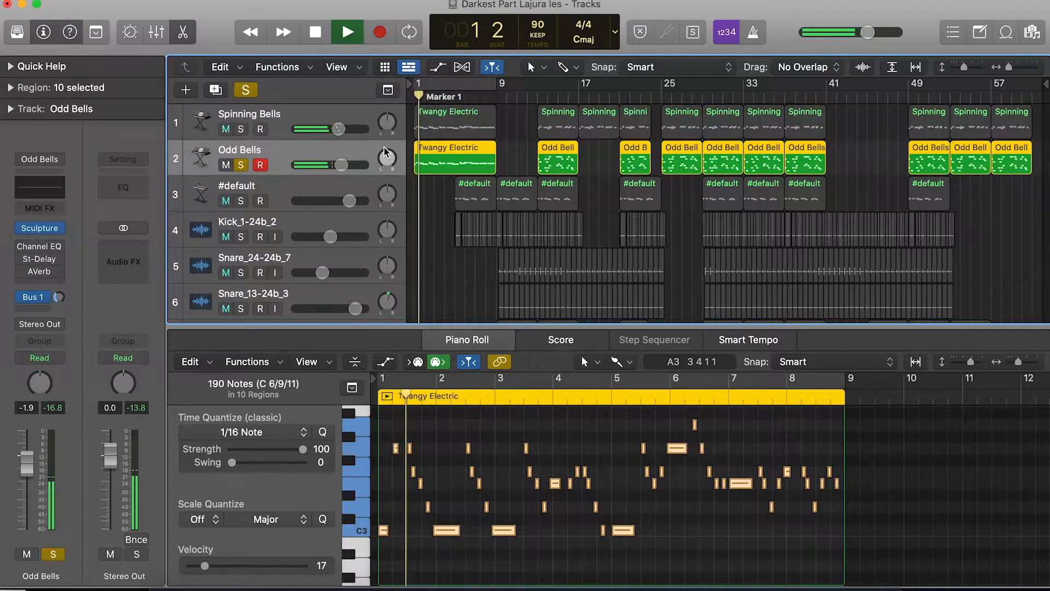
key(space)
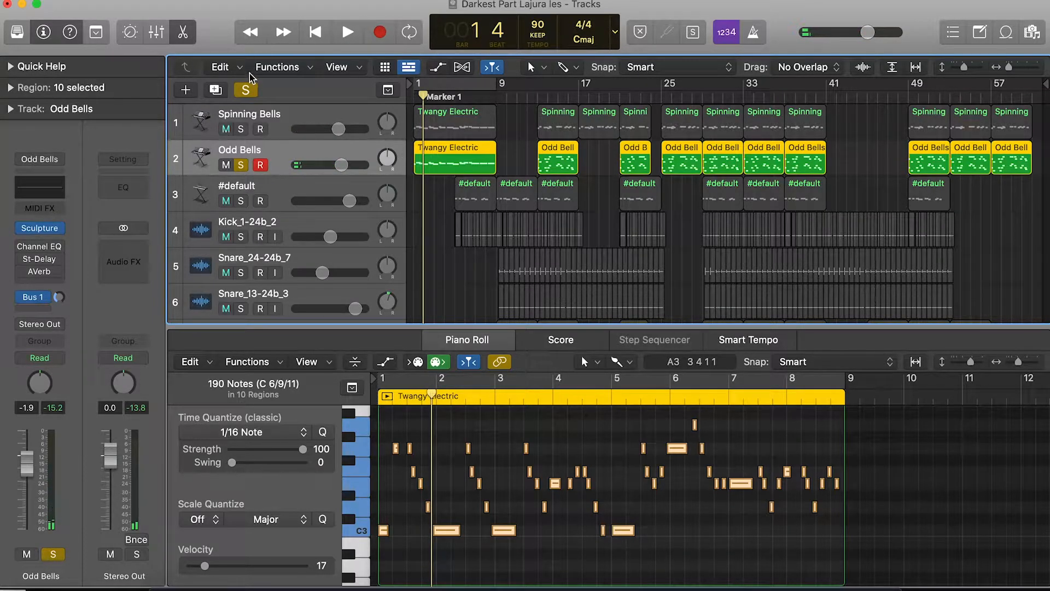
click(246, 90)
Solo the #default track and play it from bar 5 with its regions magnified
click(287, 188)
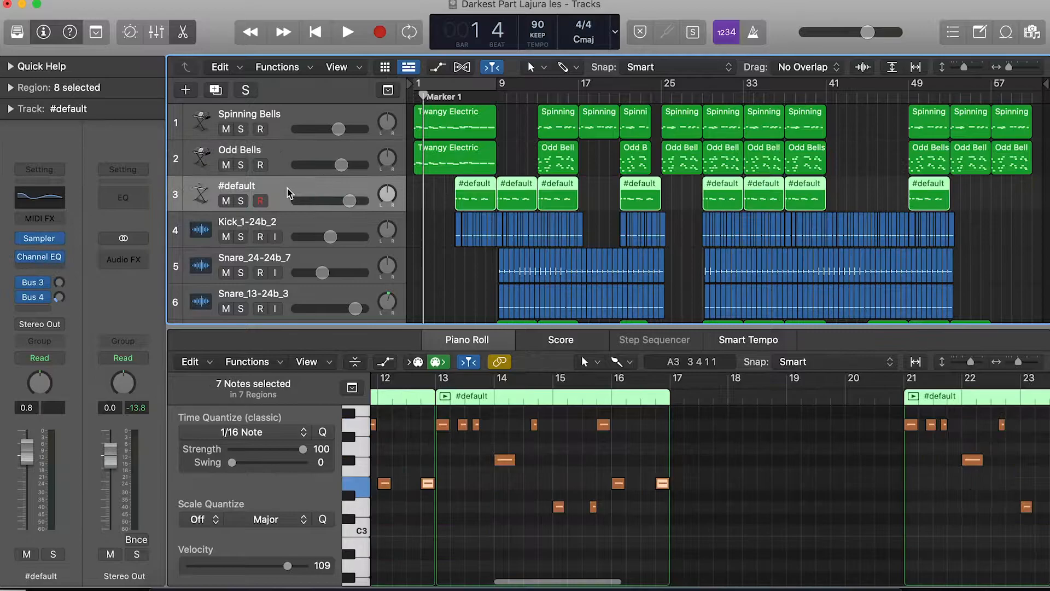
click(240, 201)
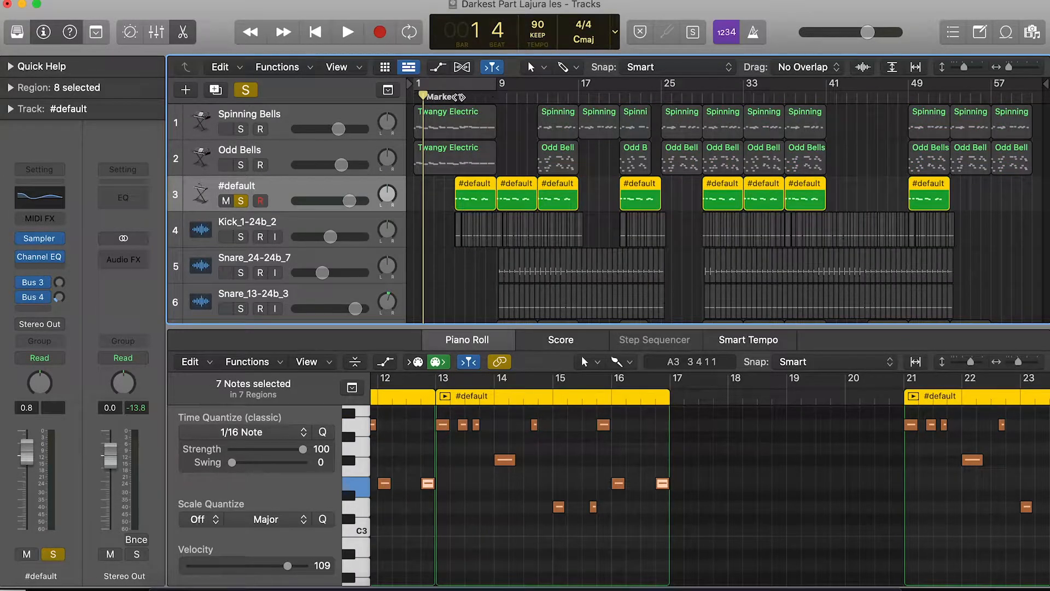
click(455, 92)
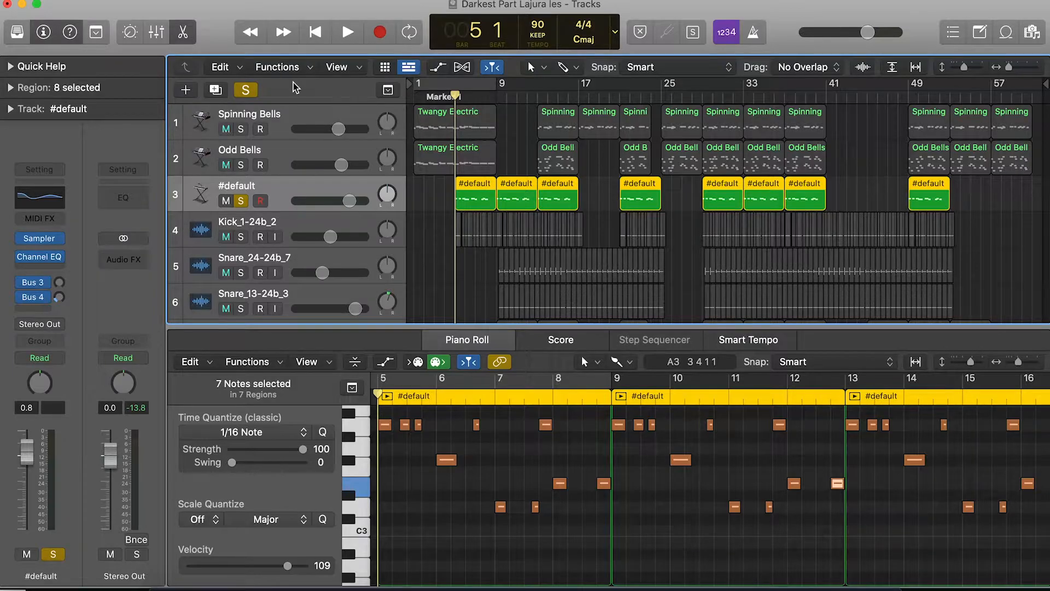
key(space)
key(super+Right)
key(super+Right)
key(super+Right)
key(super+Right)
key(super+Right)
key(super+Right)
key(super+Right)
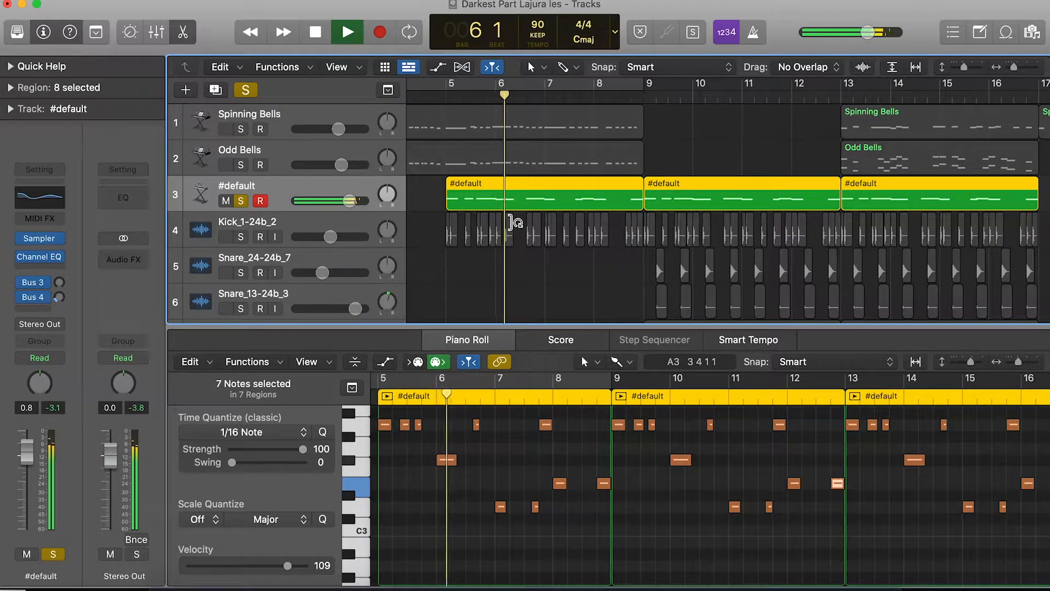
Inspect the Channel EQ curve on the #default track, close it, and stop playback
click(42, 207)
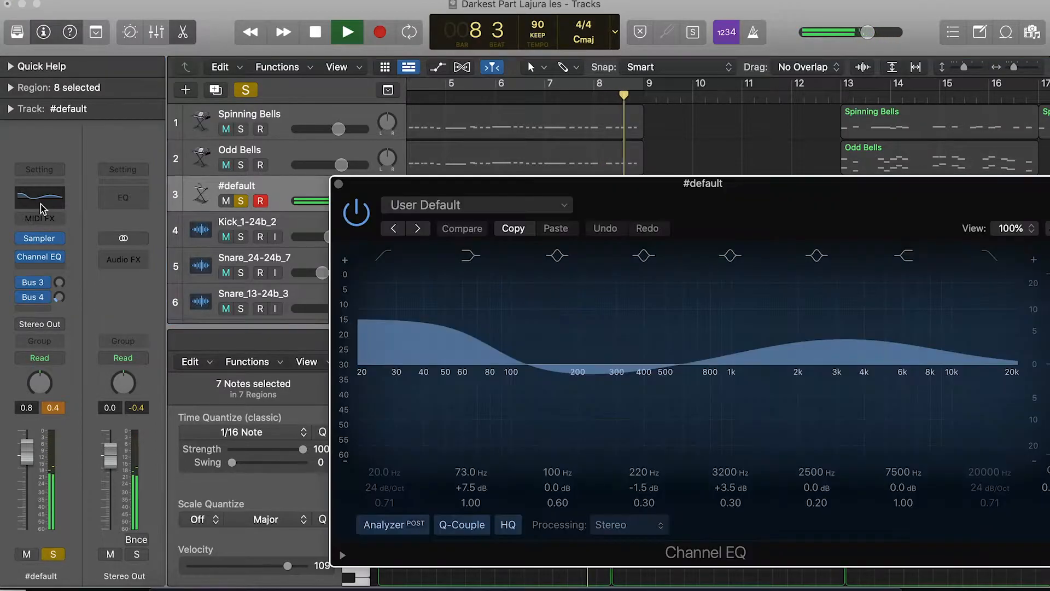
click(338, 183)
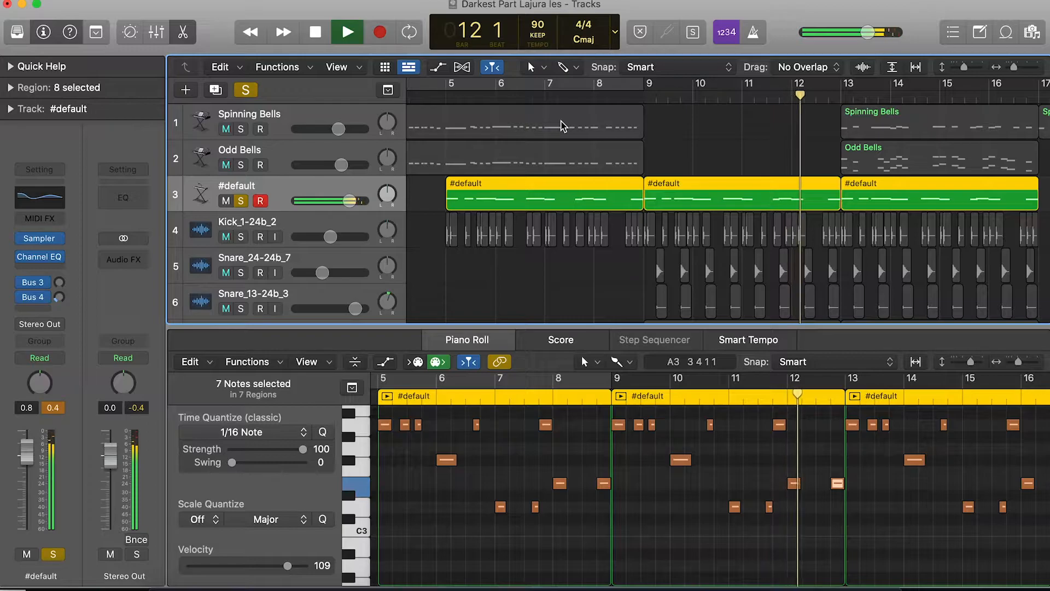
key(space)
Play the #default and Kick_1-24b_2 tracks soloed together from bar 5, then clear the solos and stop
scroll(438, 142, down, 1)
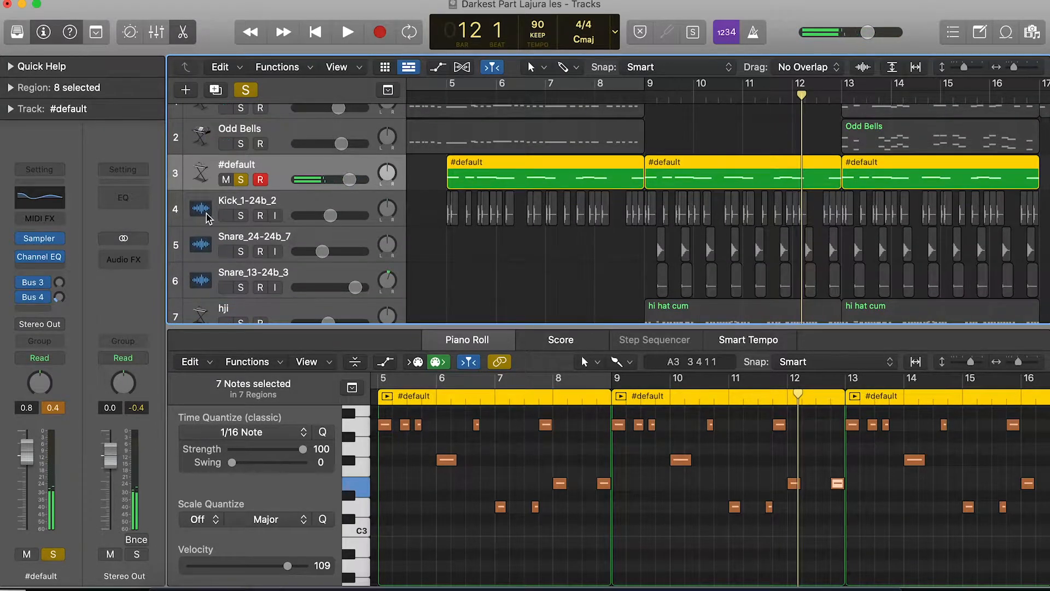
click(242, 216)
click(447, 98)
click(241, 179)
click(241, 178)
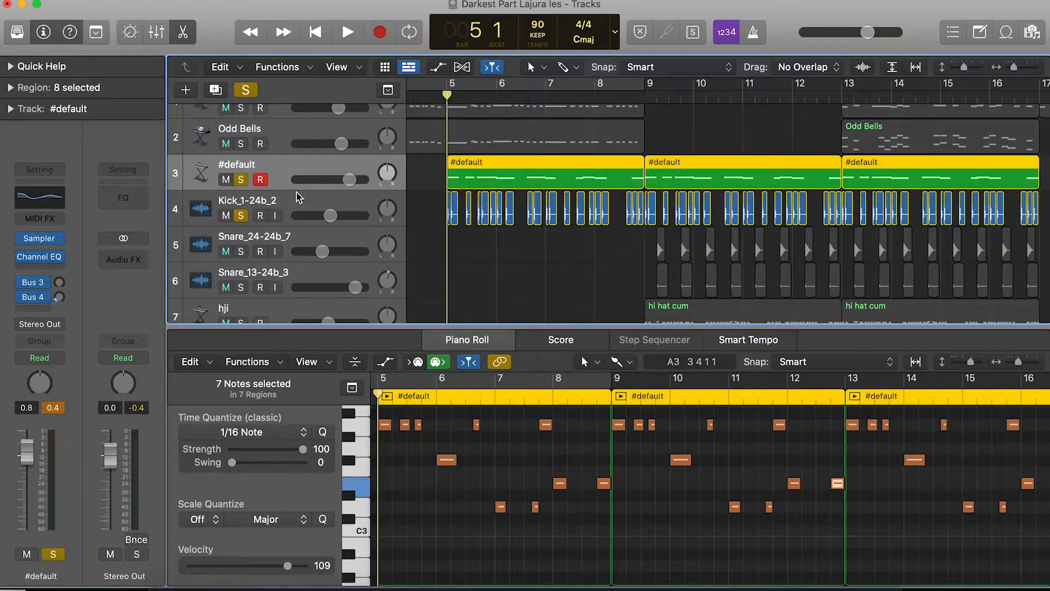
key(space)
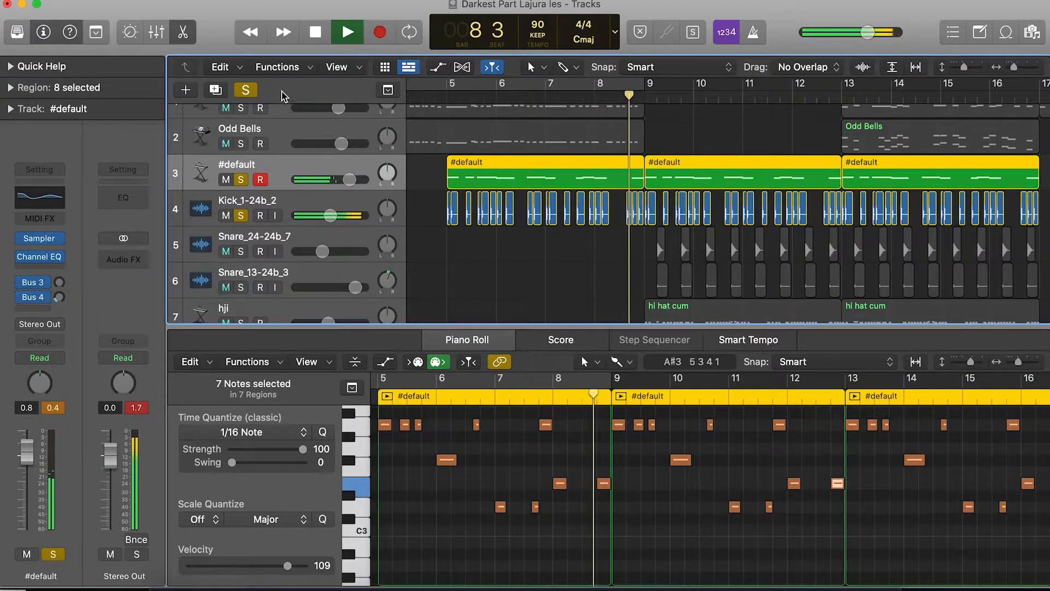
click(246, 90)
key(space)
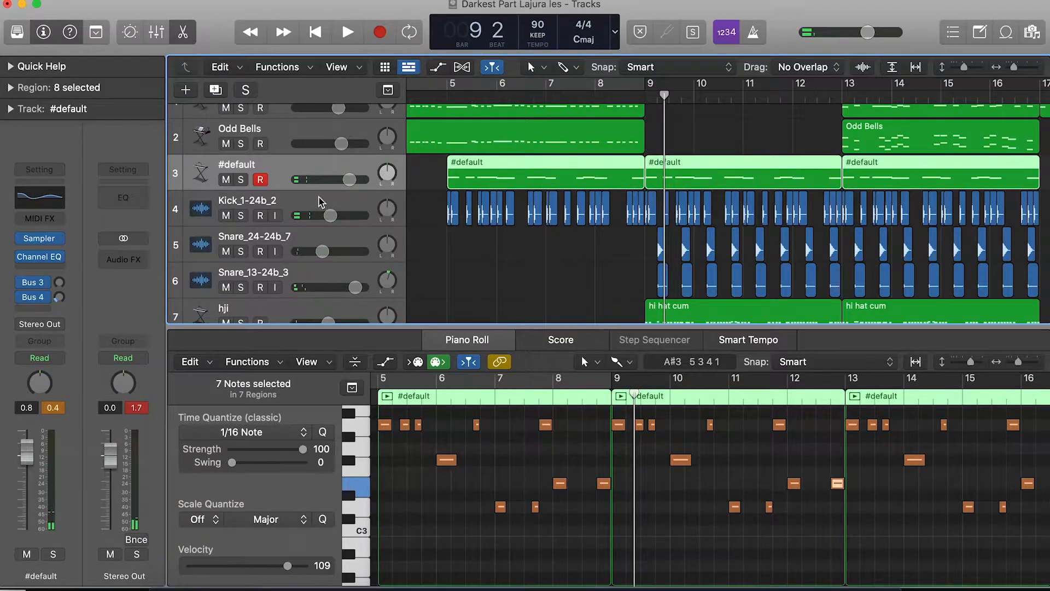
Solo Kick_1-24b_2 and Snare_24-24b_7 and play them in a cycle from bar 9 to bar 13
scroll(269, 217, down, 2)
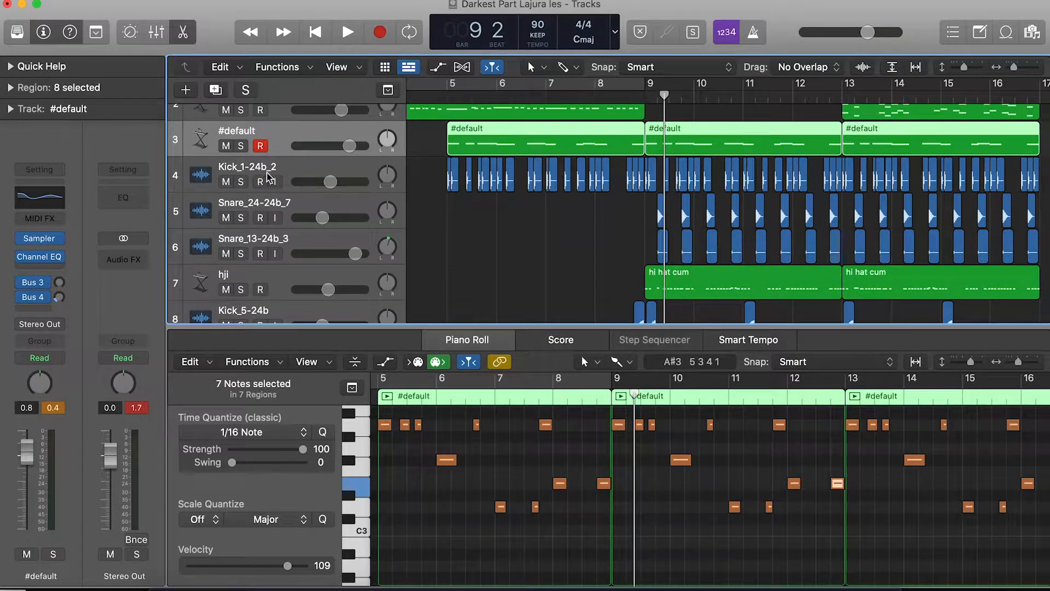
click(271, 174)
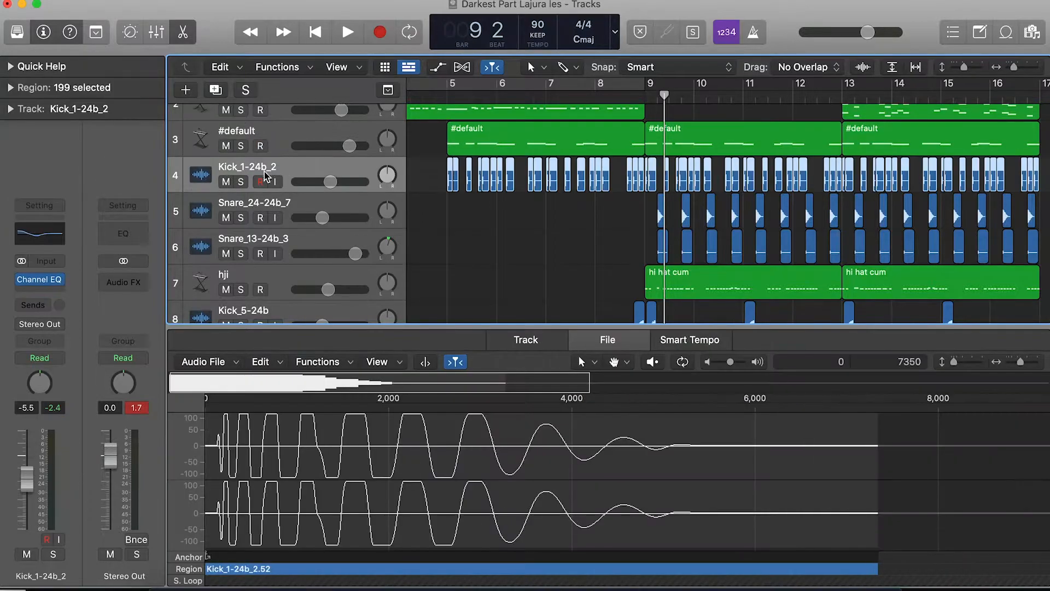
click(243, 182)
scroll(430, 196, down, 2)
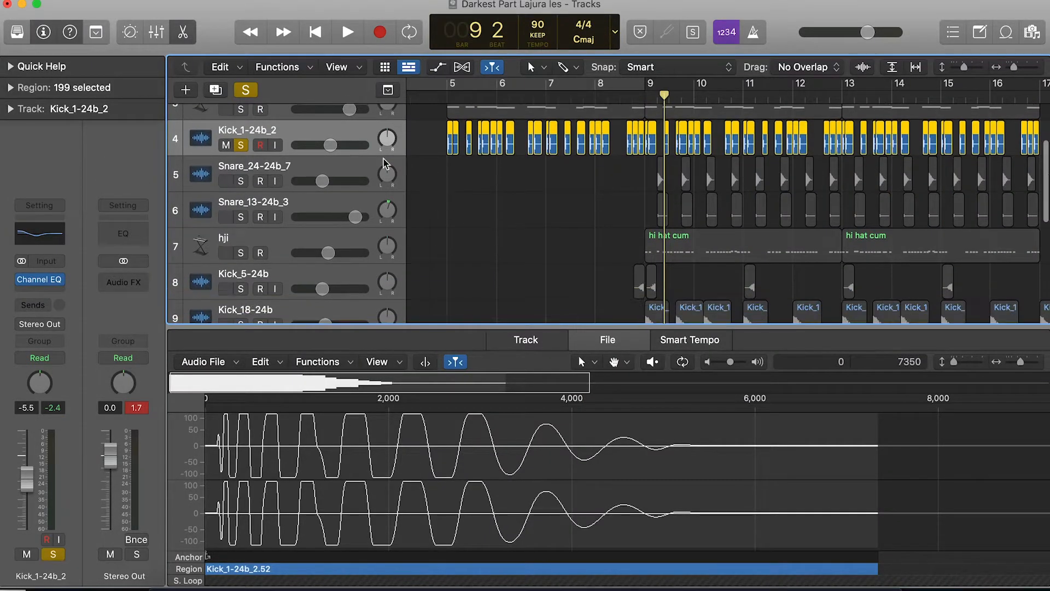
drag(637, 96, 842, 84)
click(241, 181)
key(space)
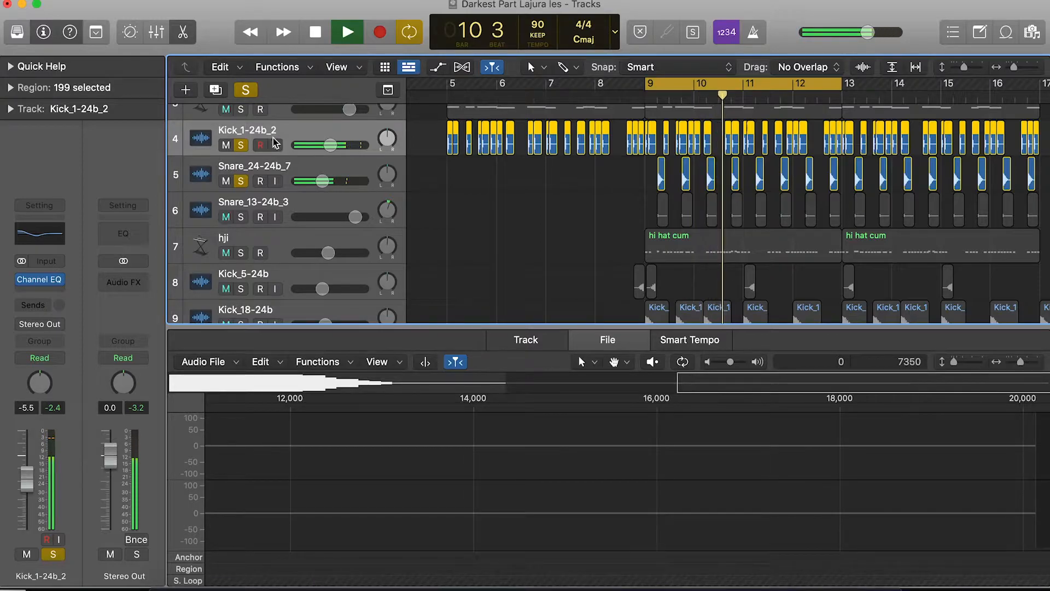
Add Snare_13-24b_3 to the soloed tracks, compare the loop without and with Snare_24-24b_7, then unsolo Kick_1-24b_2 and stop
click(240, 217)
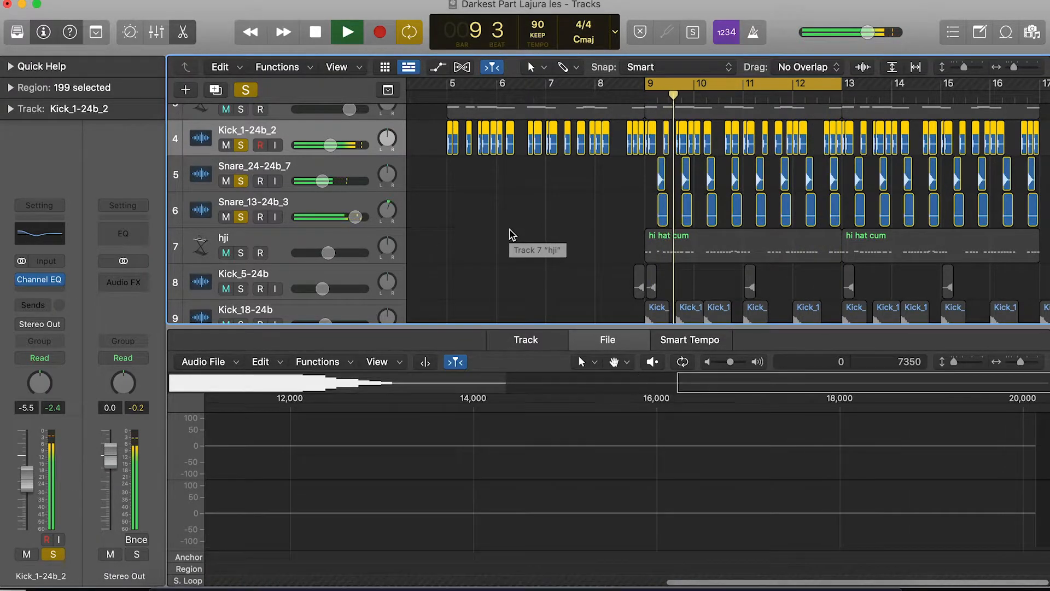
key(space)
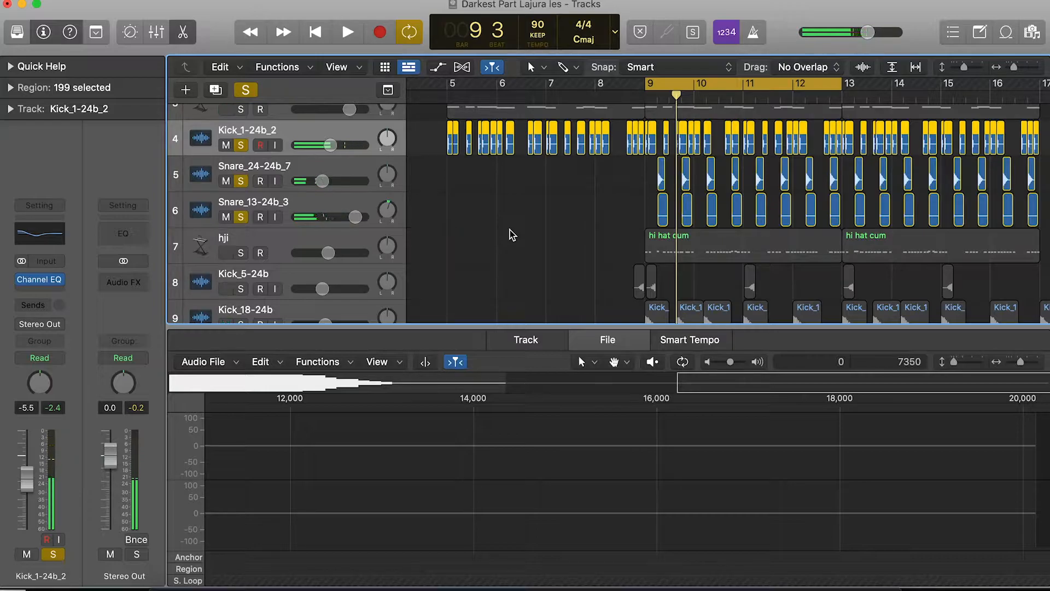
key(space)
click(241, 181)
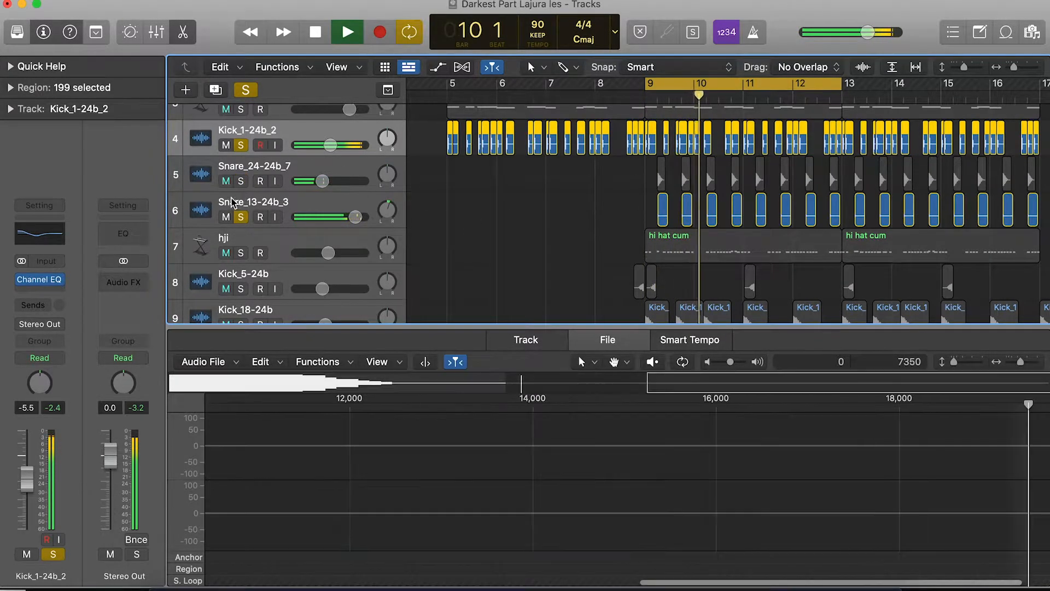
click(241, 181)
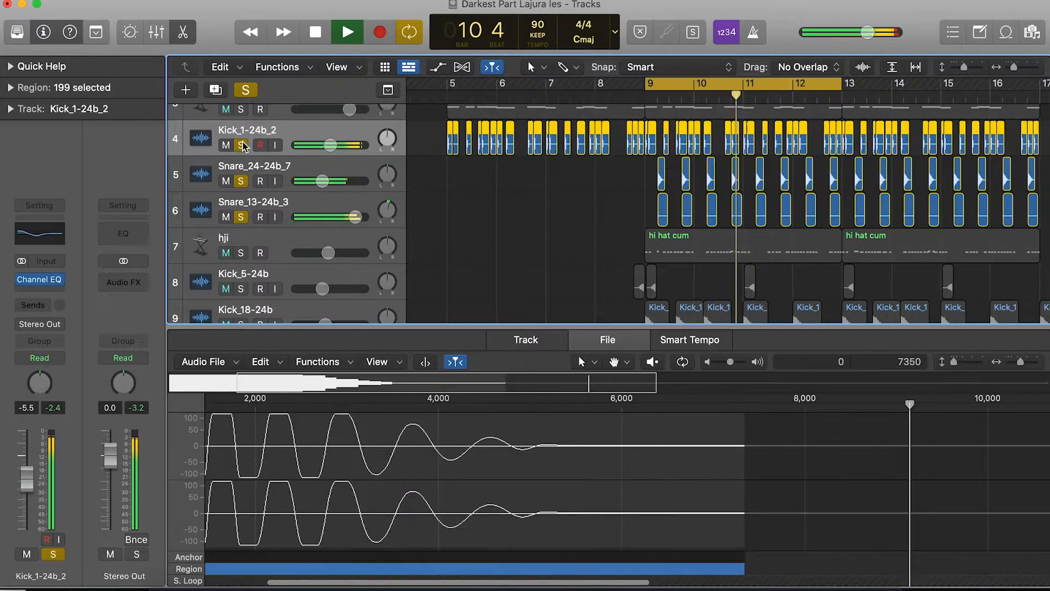
click(241, 145)
key(space)
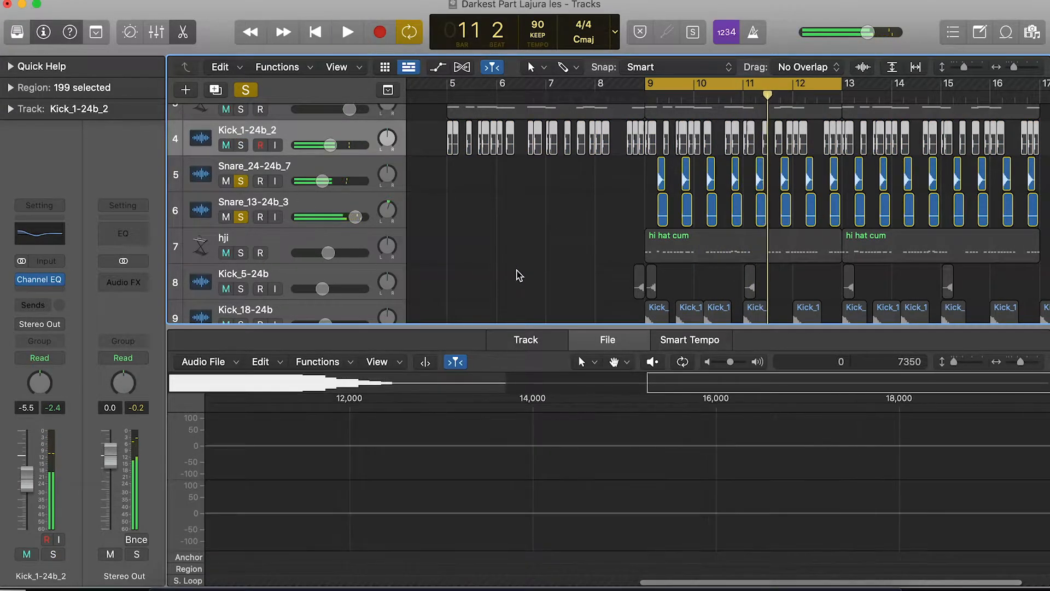
Solo the hji track alongside the snares and play the loop with its hi hat cum region magnified in the Piano Roll
click(241, 252)
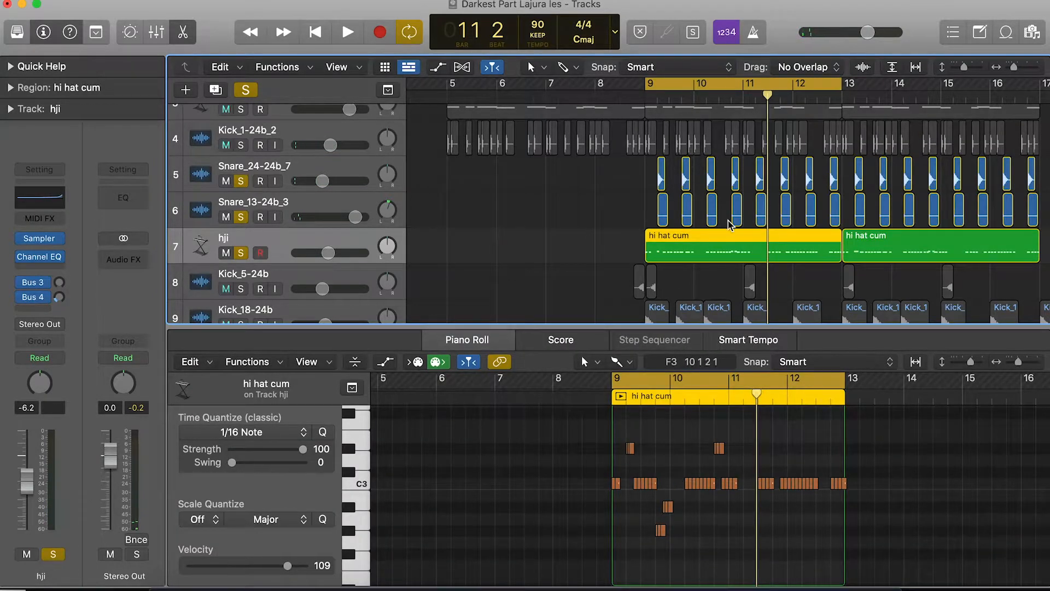
scroll(682, 229, up, 8)
scroll(683, 232, down, 6)
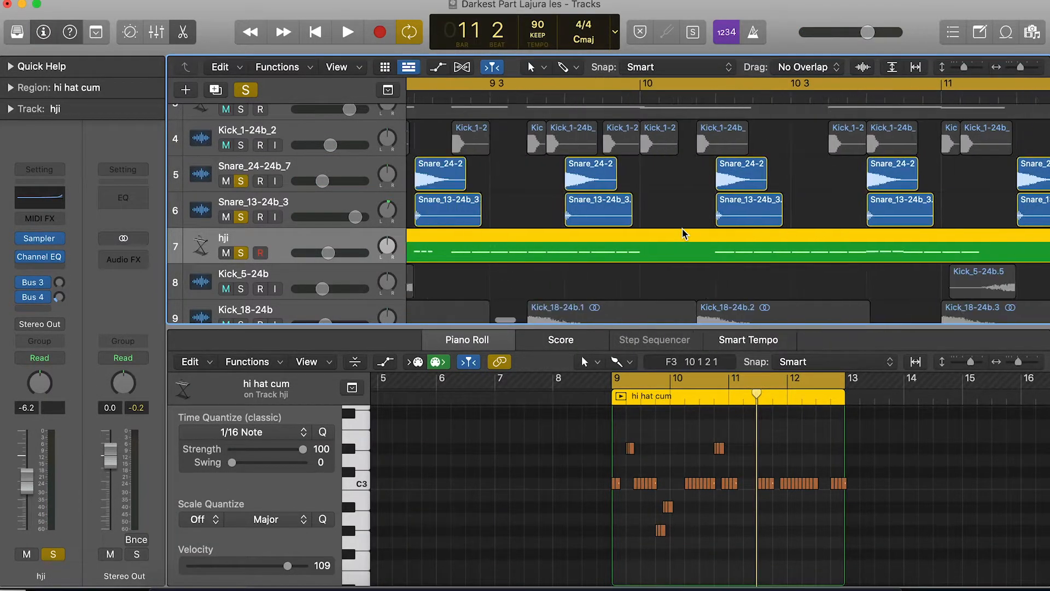
scroll(780, 520, up, 6)
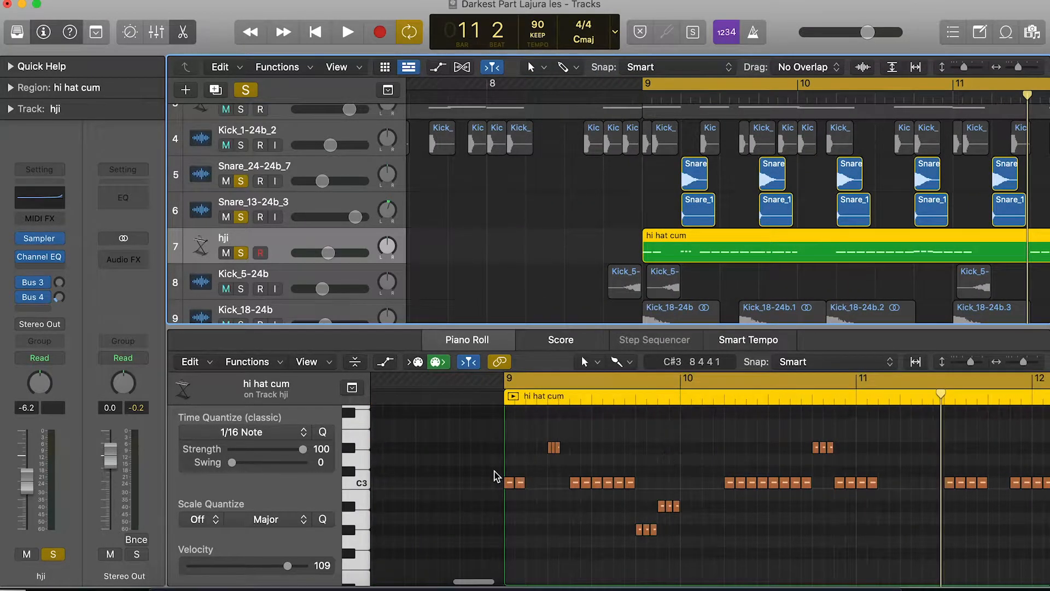
key(space)
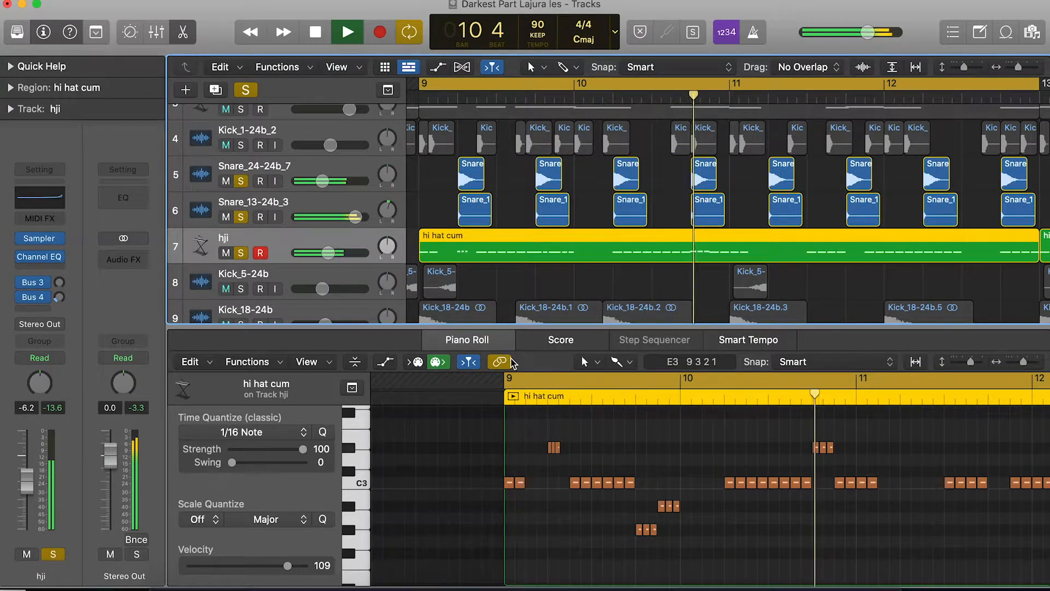
Replay the hji hi-hat part with the soloed snares from bar 9 beat 2, then stop playback
key(space)
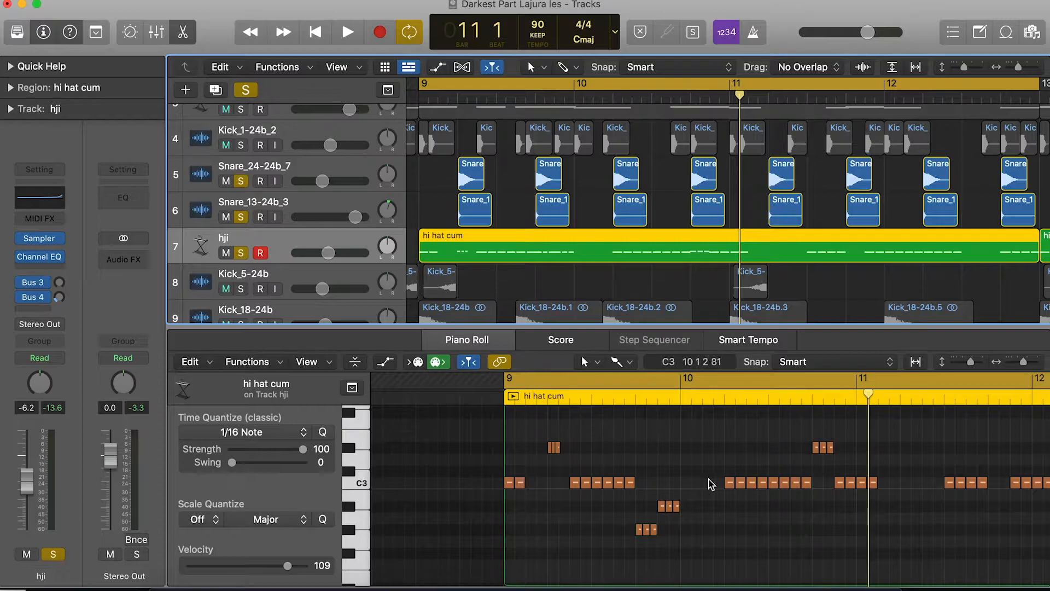
click(474, 97)
drag(470, 99, 459, 99)
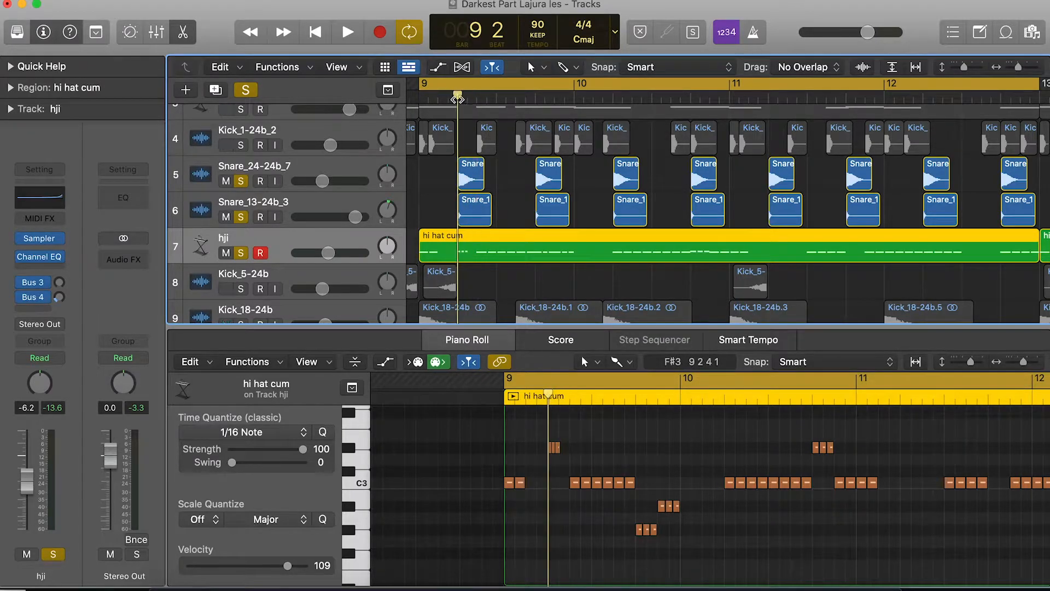
key(space)
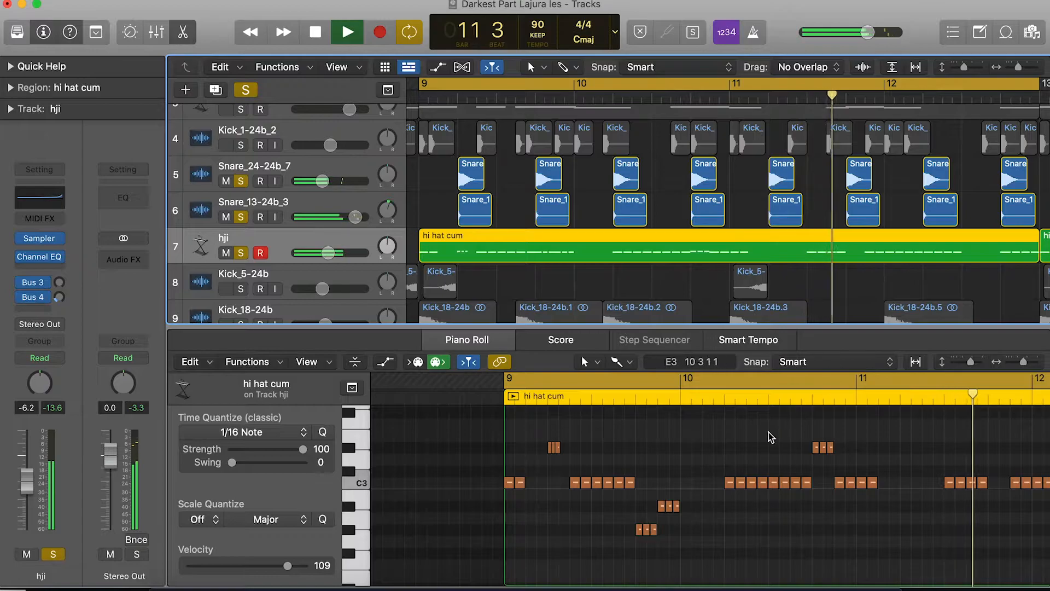
scroll(767, 436, down, 5)
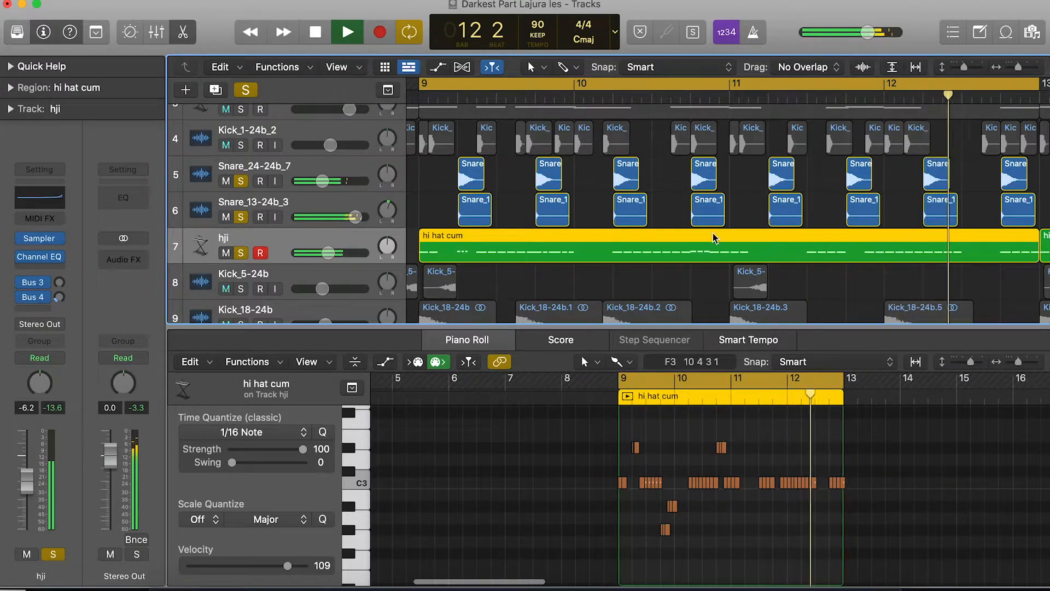
key(space)
Solo the Kick_5-24b track alongside the snares and hji, play the loop from bar 9, and stop
scroll(290, 237, down, 3)
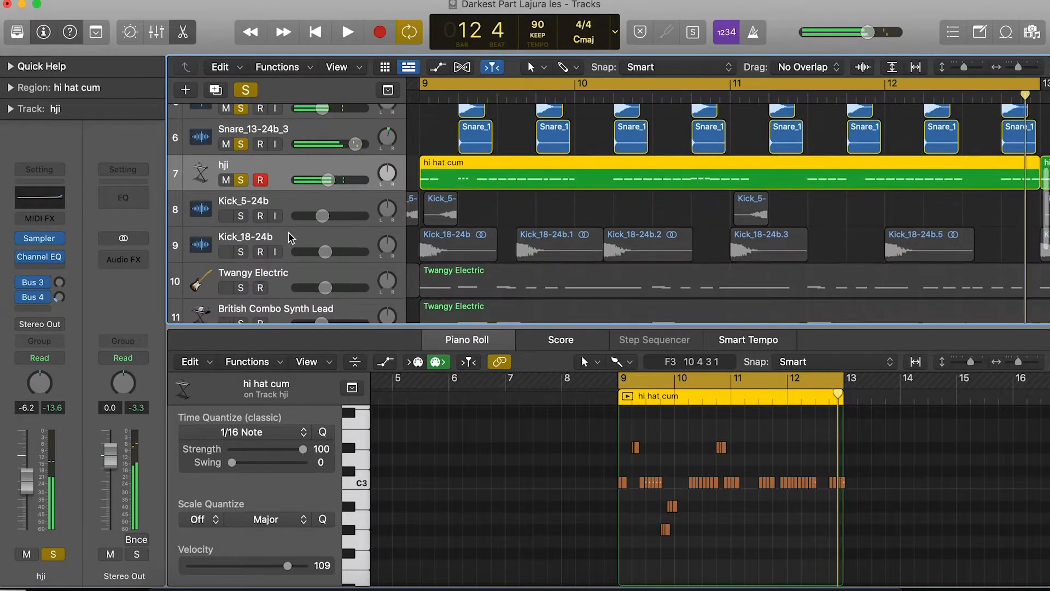
scroll(244, 222, left, 2)
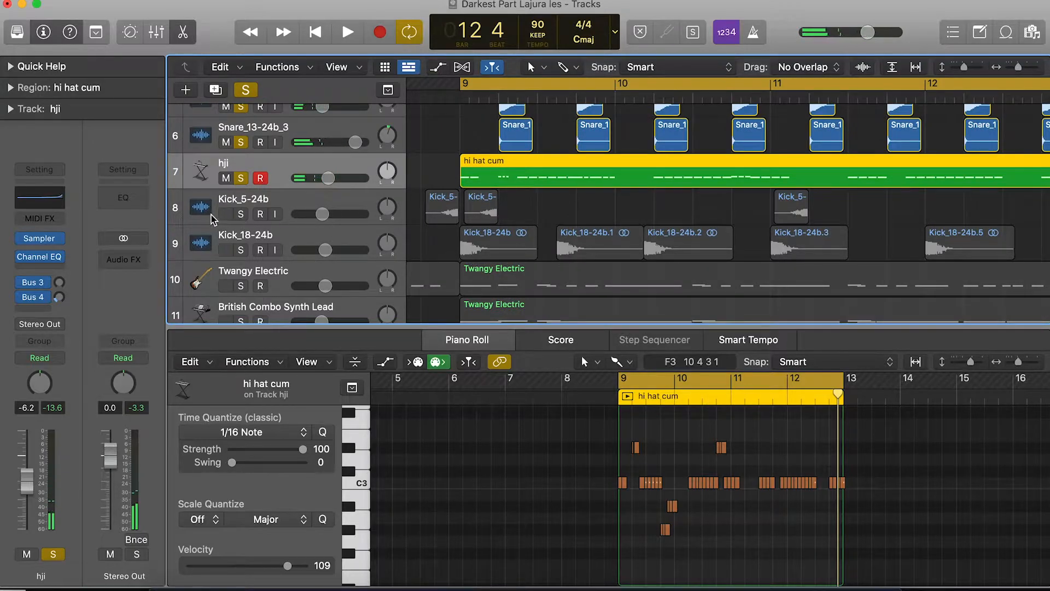
click(241, 214)
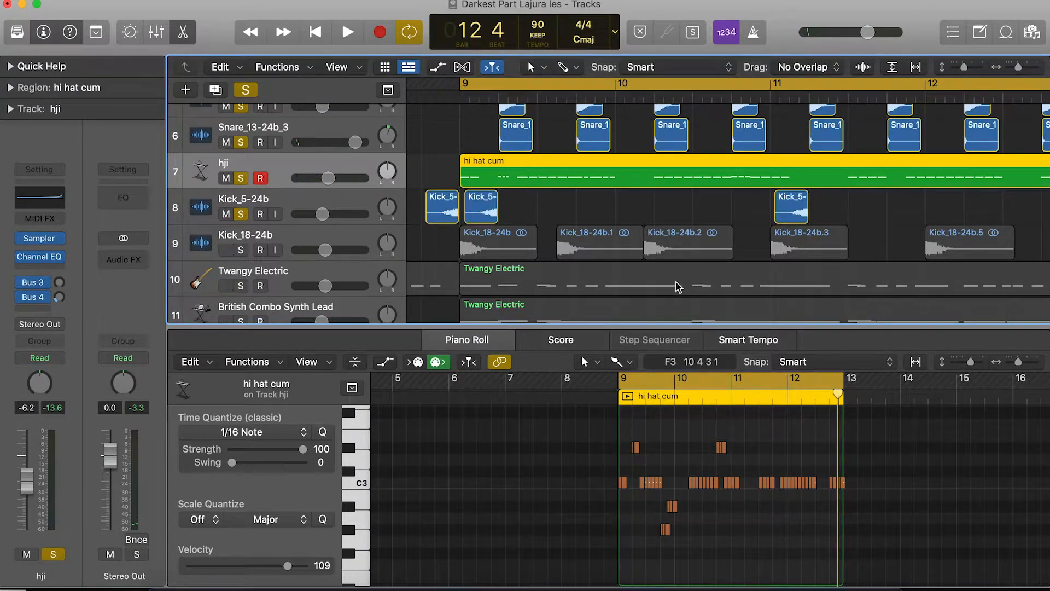
key(space)
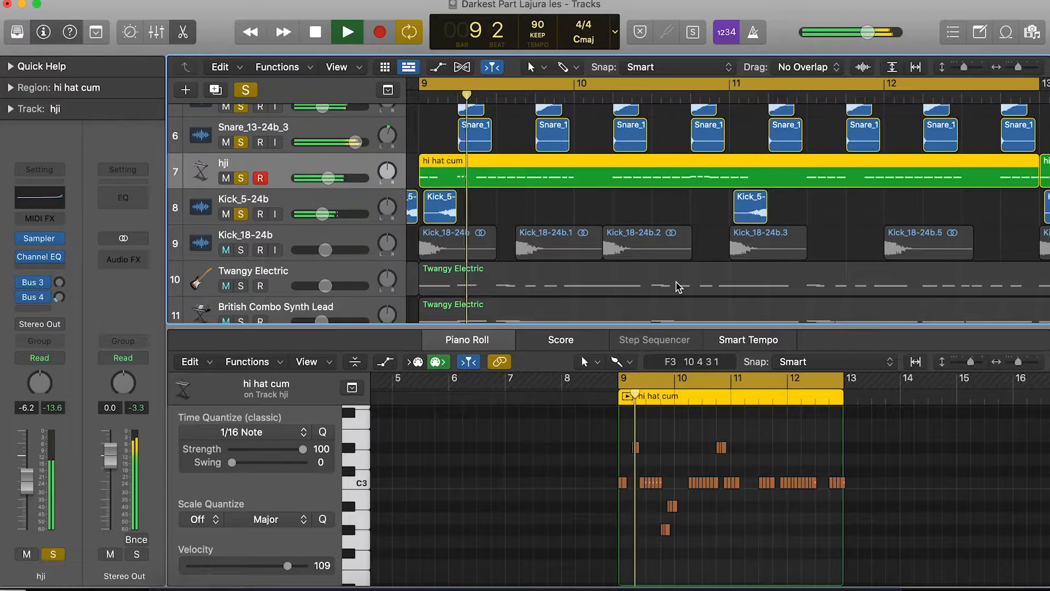
key(space)
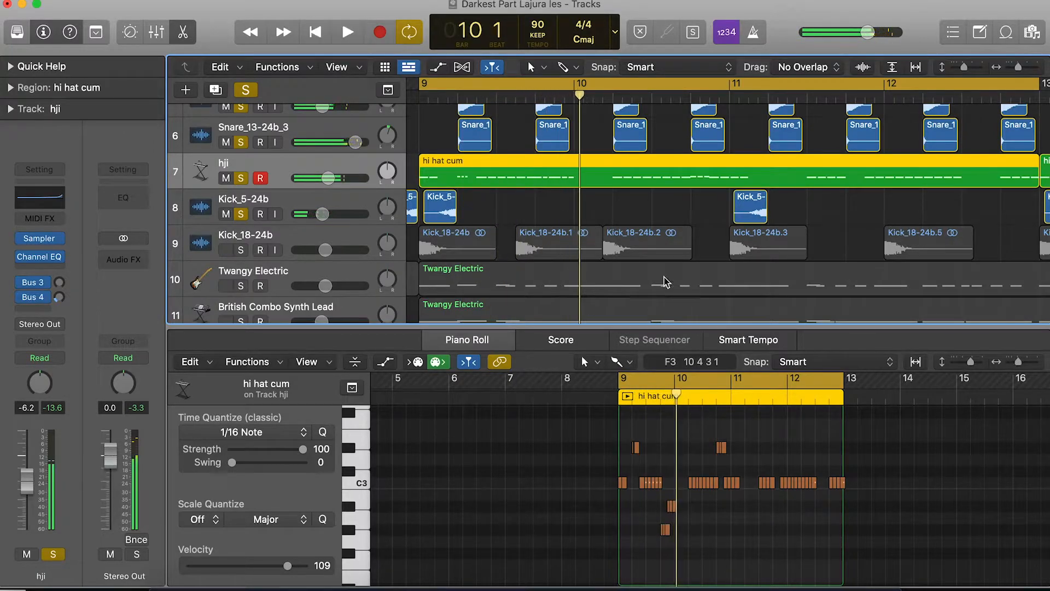
Open the Kick_5-24b region in the Audio File Editor and apply Reverse to its audio
click(292, 197)
key(e)
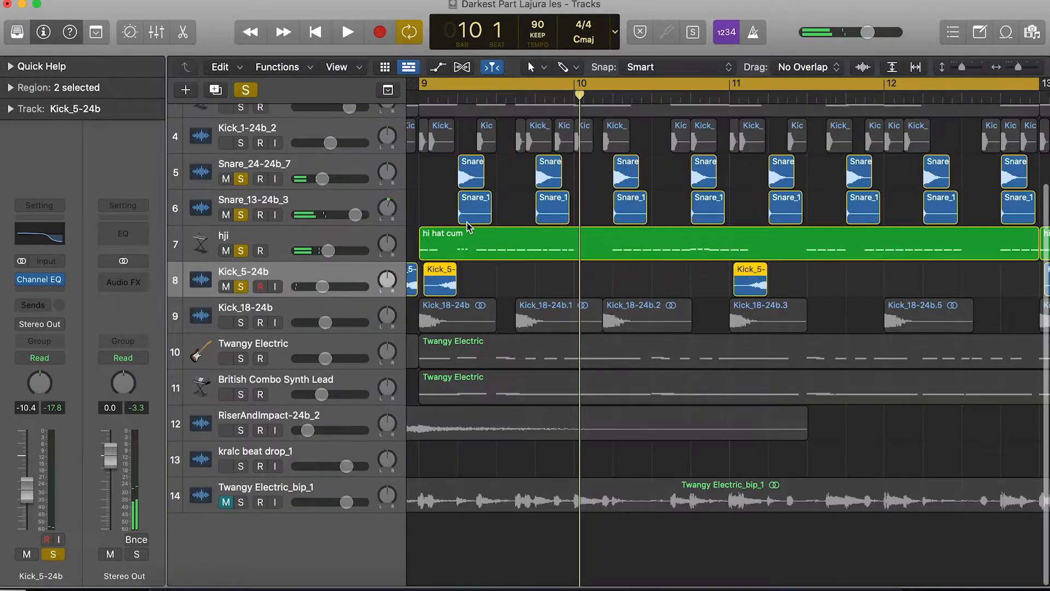
key(e)
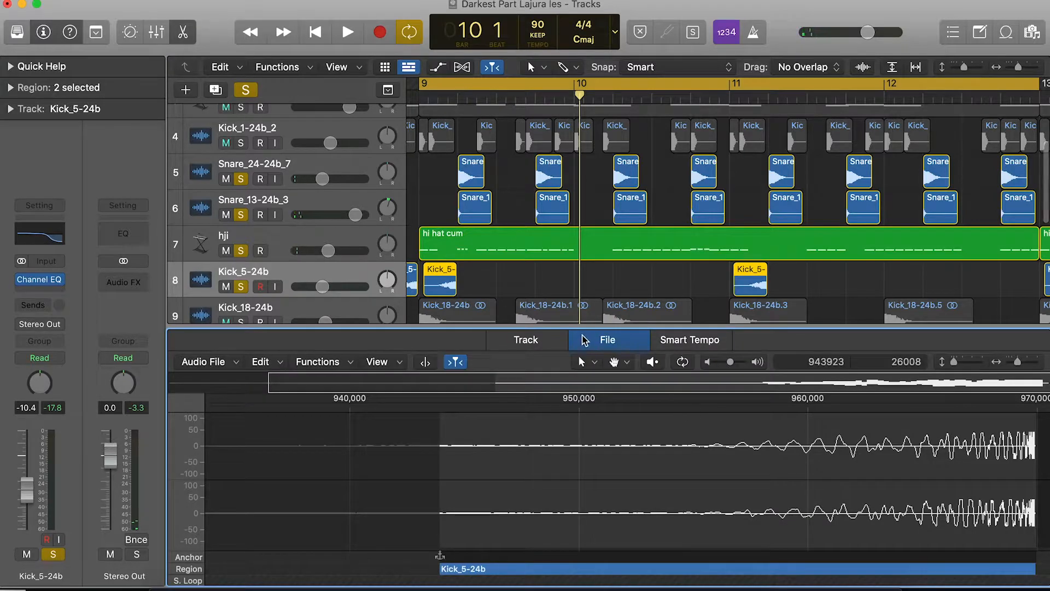
click(344, 362)
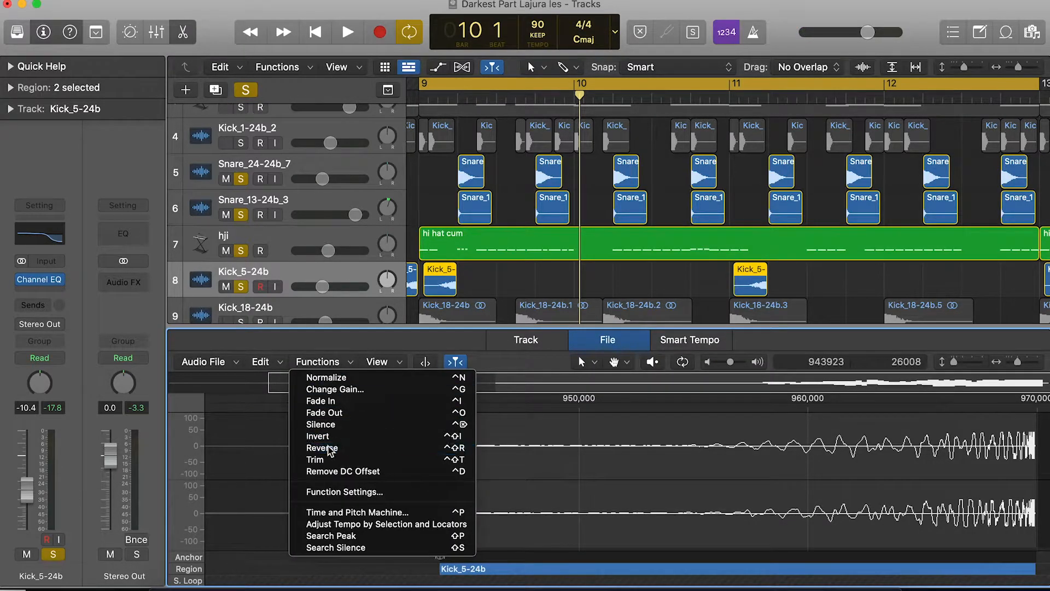
click(352, 447)
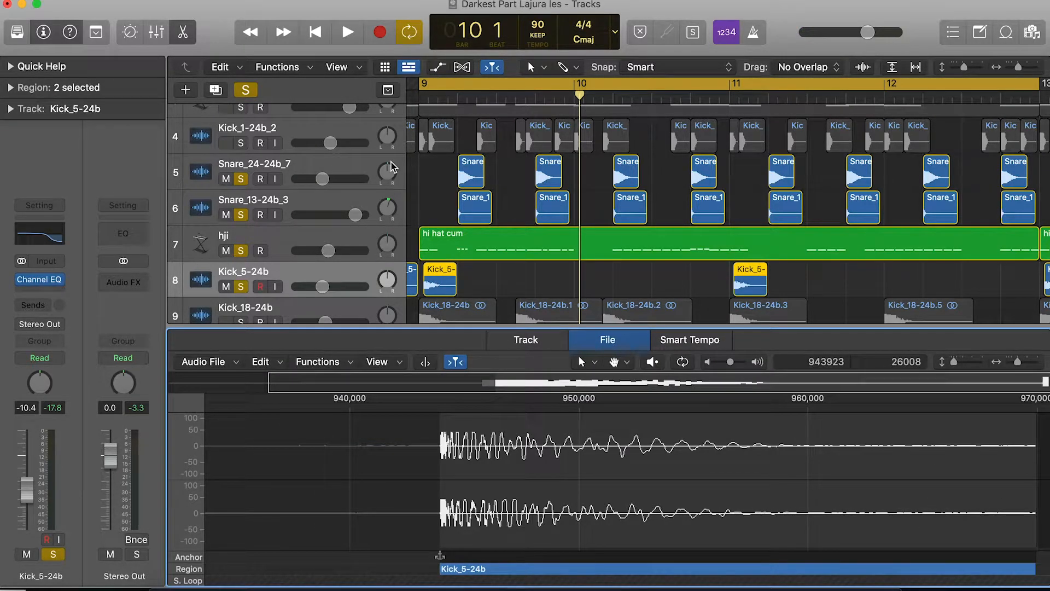
Play the loop with the flipped Kick_5-24b sample, stop, and apply Reverse to it again
key(space)
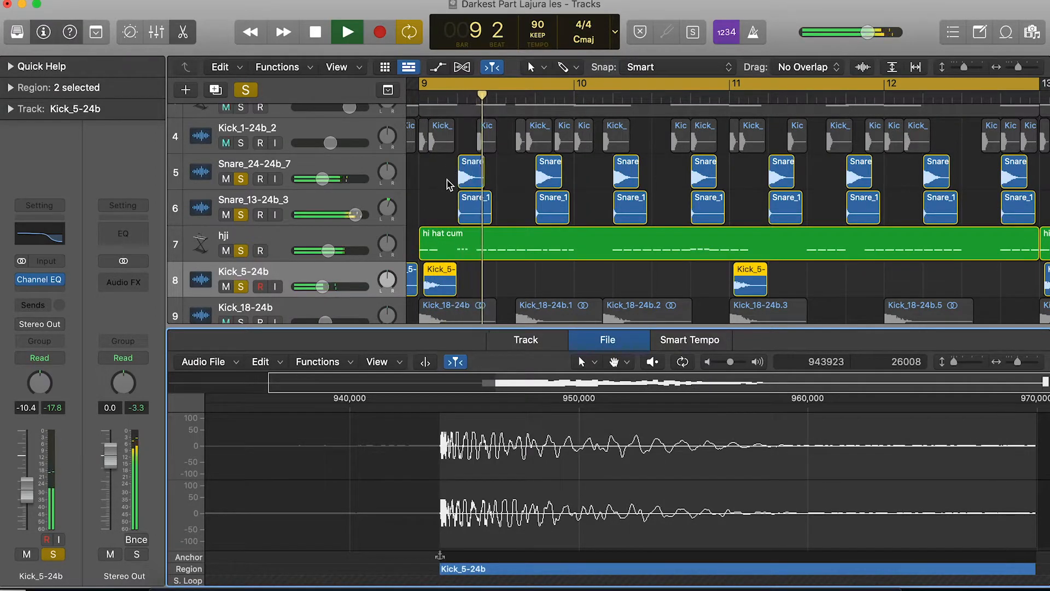
key(space)
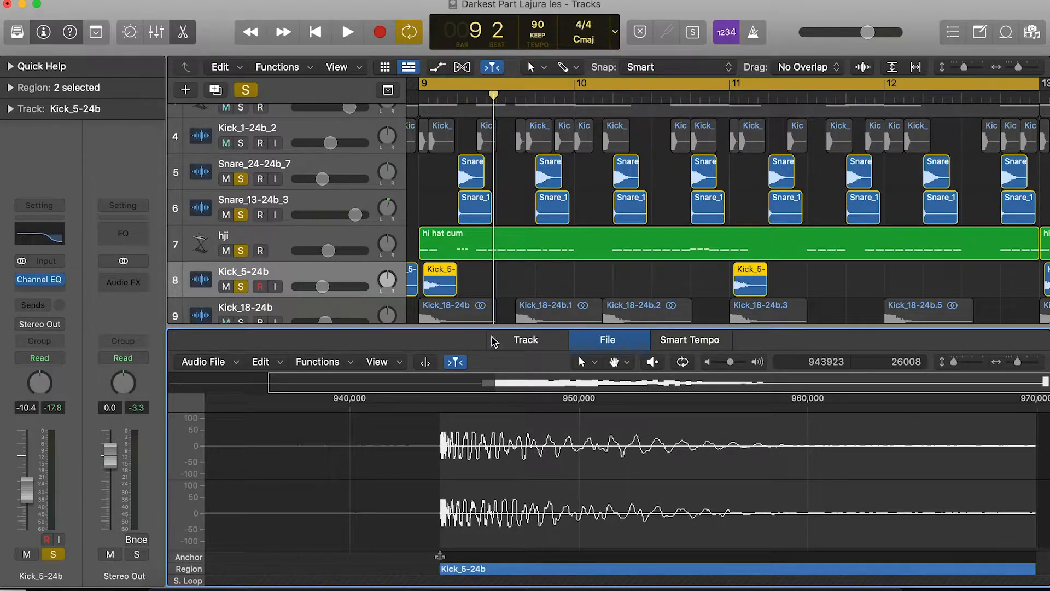
click(330, 364)
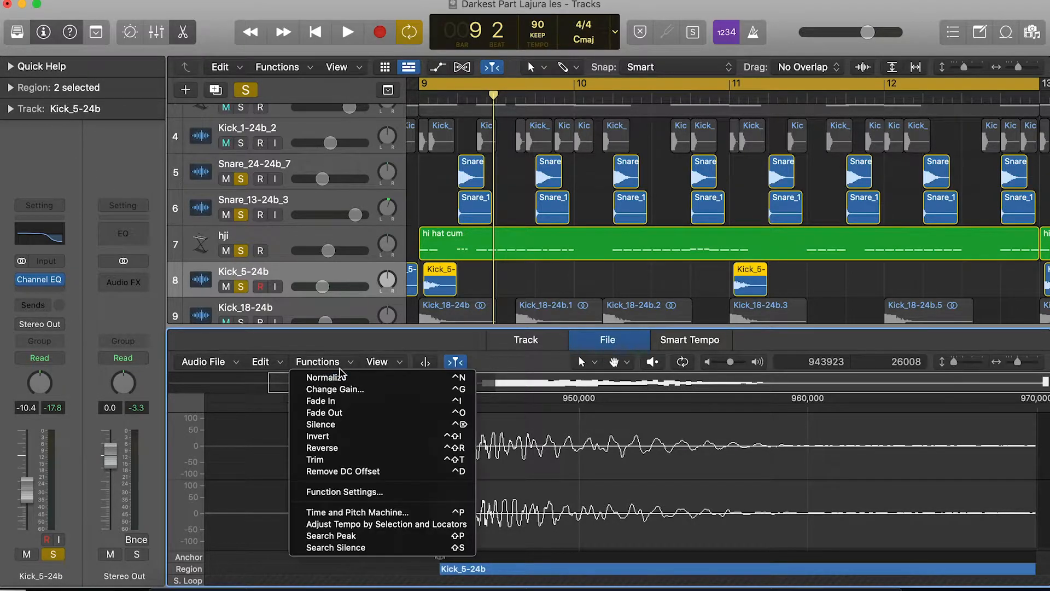
click(346, 447)
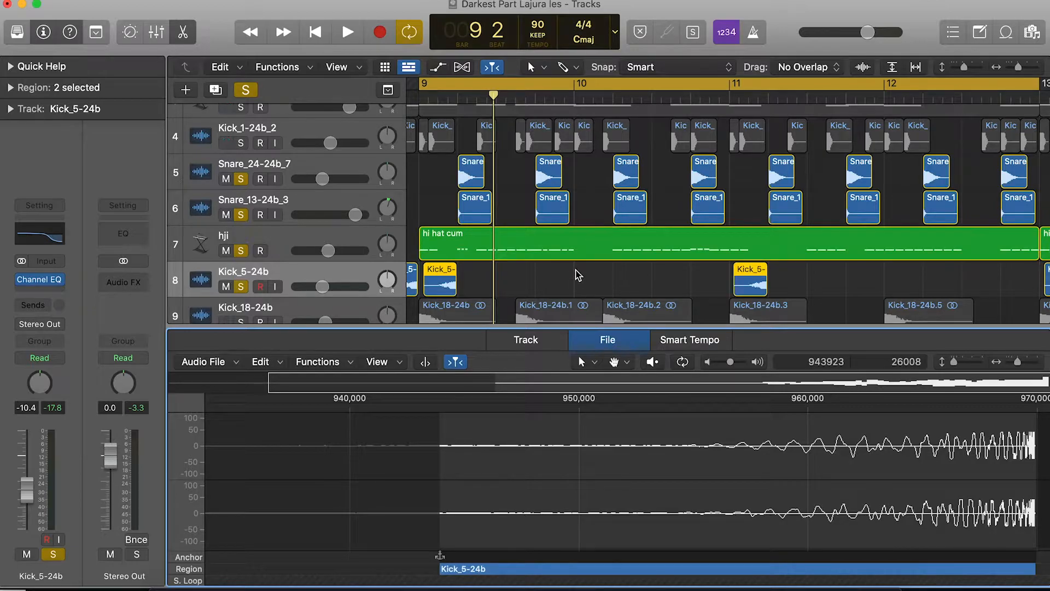
Select the hi hat cum region and play the loop with the snares and Kick_5-24b soloed, then stop
click(636, 257)
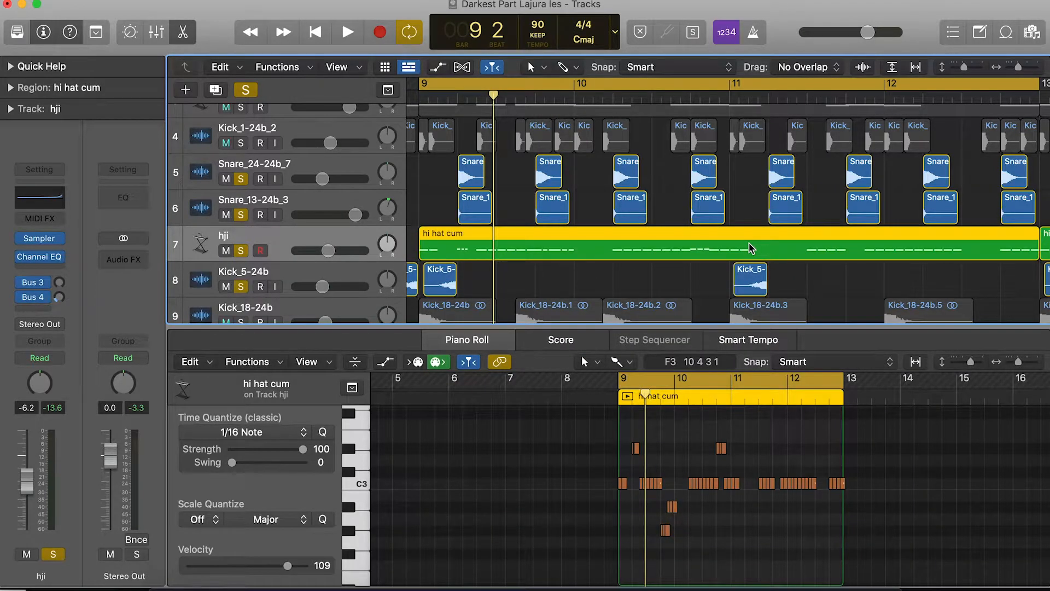
key(space)
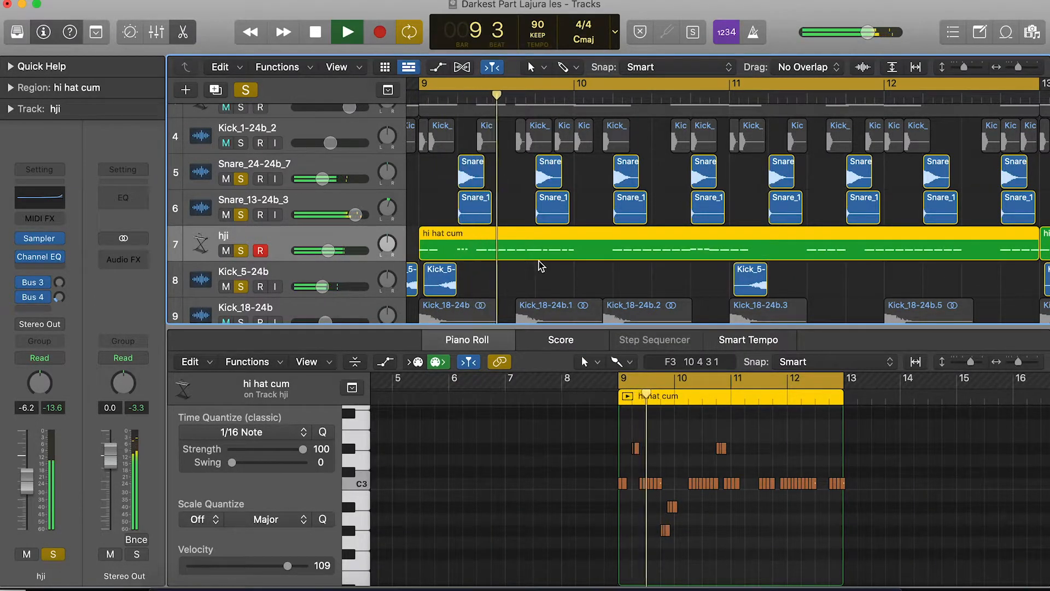
scroll(541, 266, down, 2)
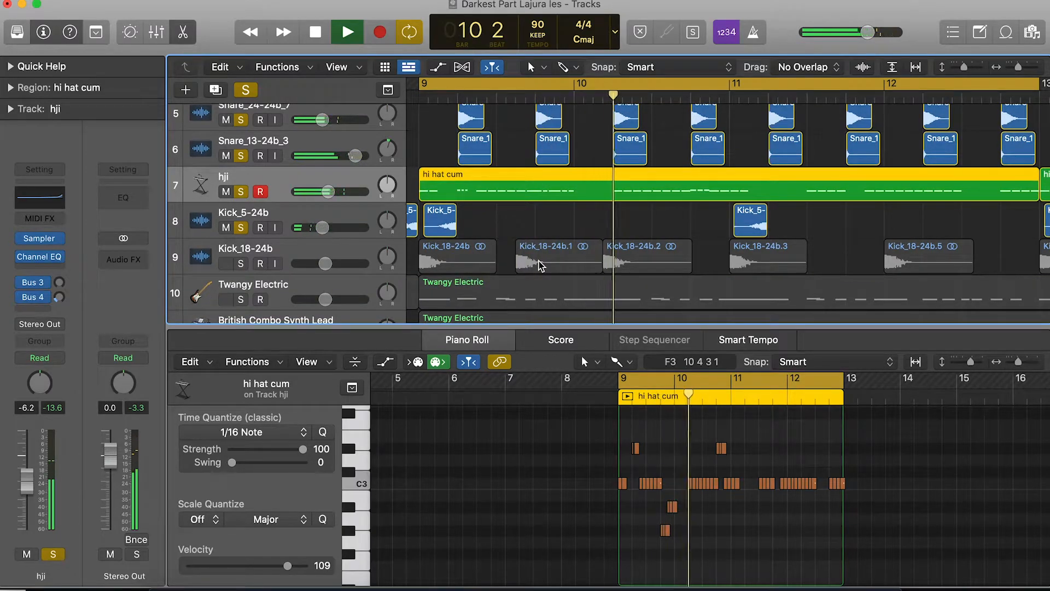
key(space)
Add Kick_18-24b to the soloed tracks and play the drum loop from bar 9
click(241, 263)
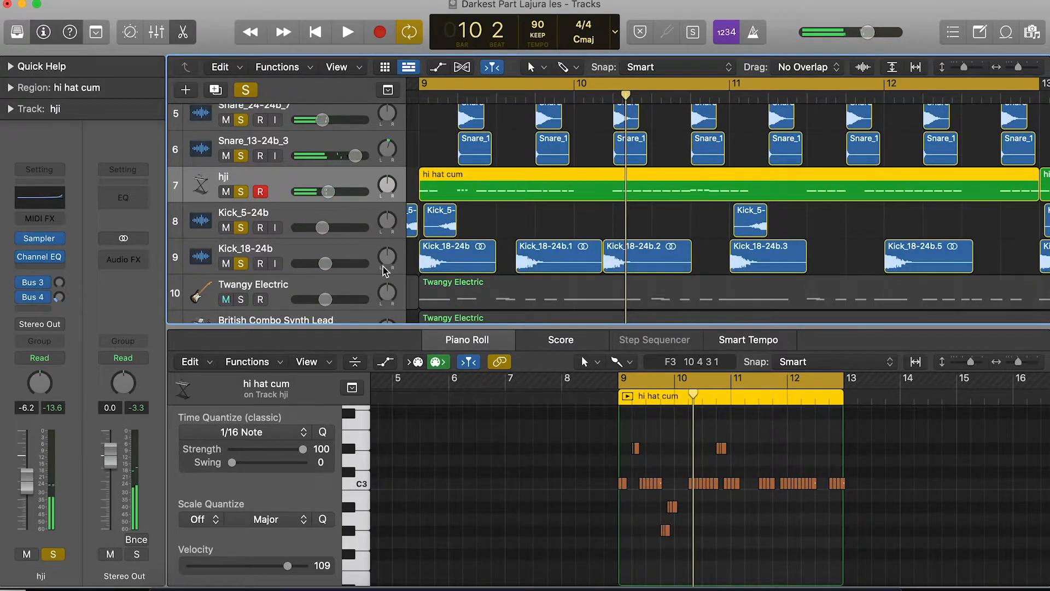
key(space)
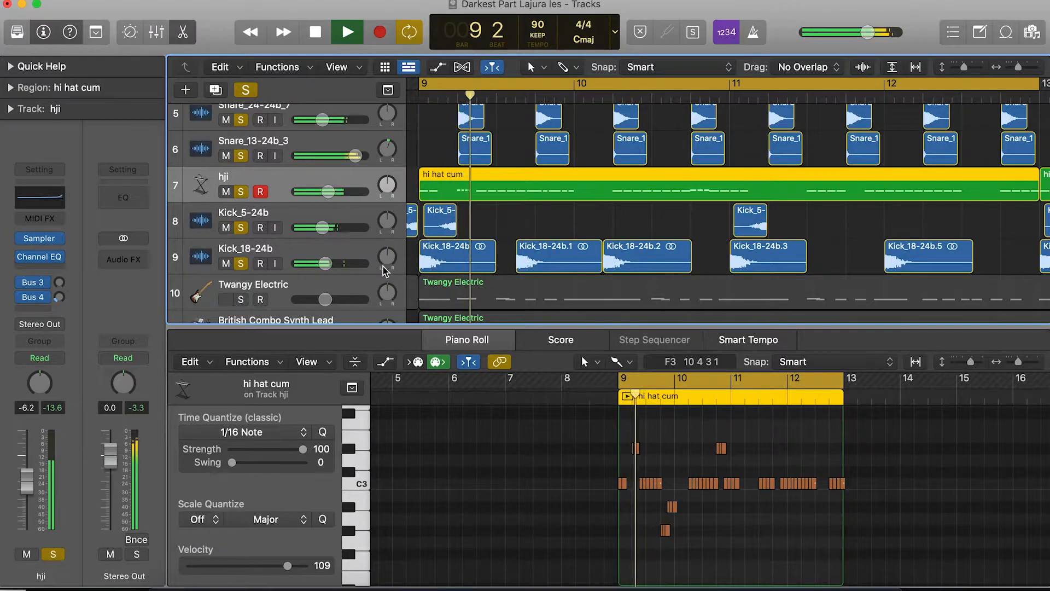
scroll(554, 225, down, 5)
scroll(554, 219, up, 3)
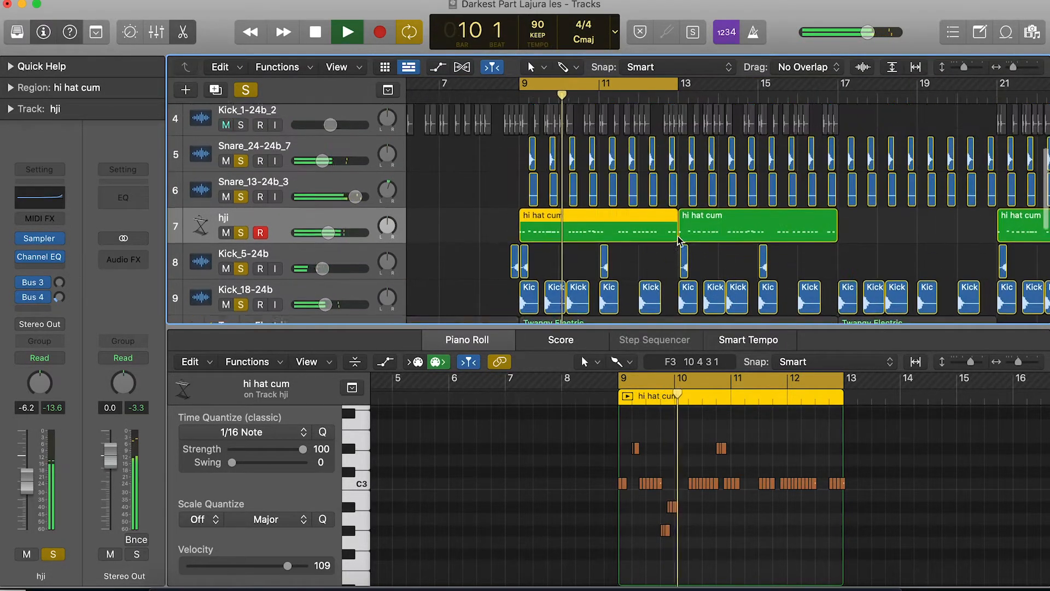
Add Kick_1-24b_2 and the #default track to the solos during playback, then stop
click(241, 178)
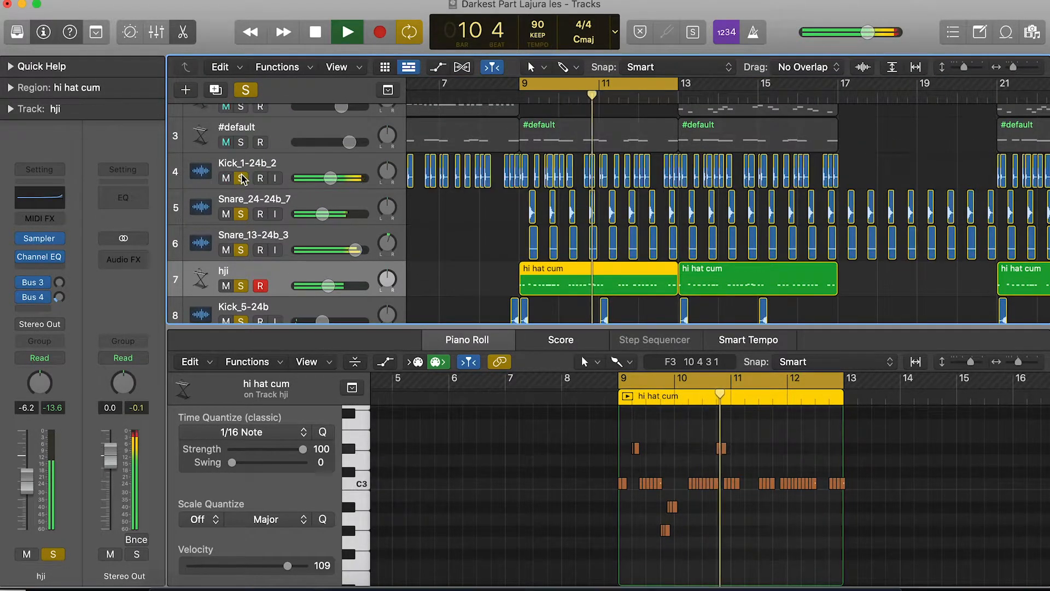
click(241, 142)
scroll(542, 230, down, 2)
scroll(540, 227, down, 6)
scroll(541, 227, up, 4)
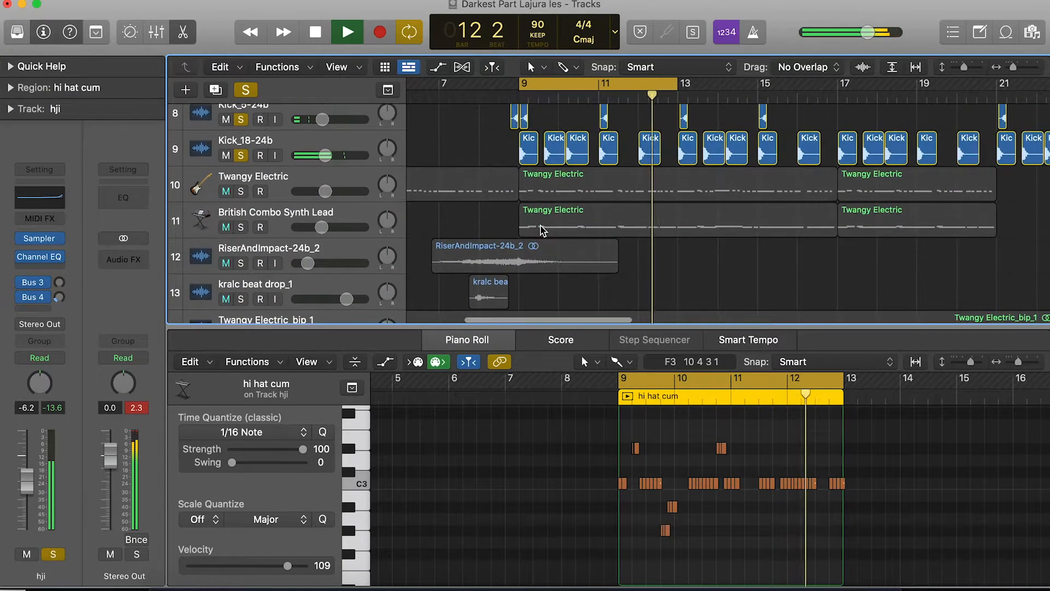
key(space)
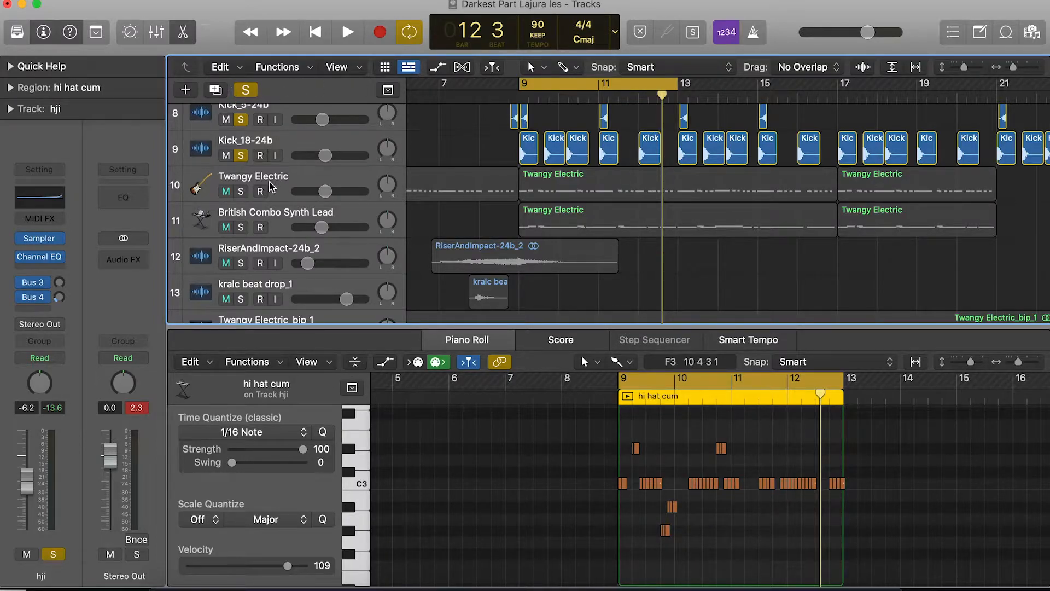
Clear all solos, solo only the Twangy Electric track, and play it briefly from bar 9
click(240, 193)
click(245, 89)
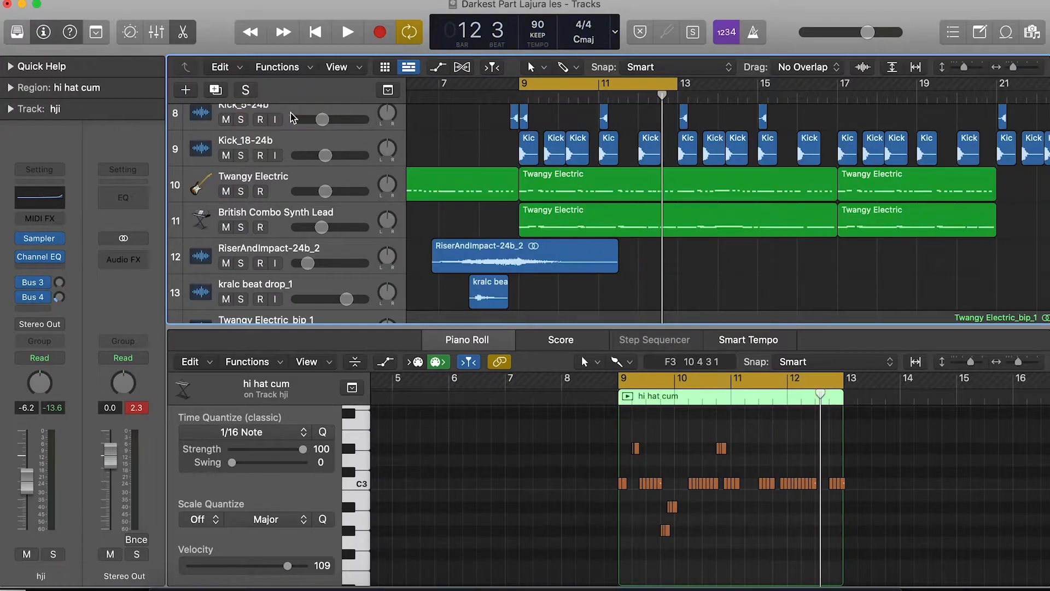
scroll(492, 167, left, 1)
click(241, 191)
key(space)
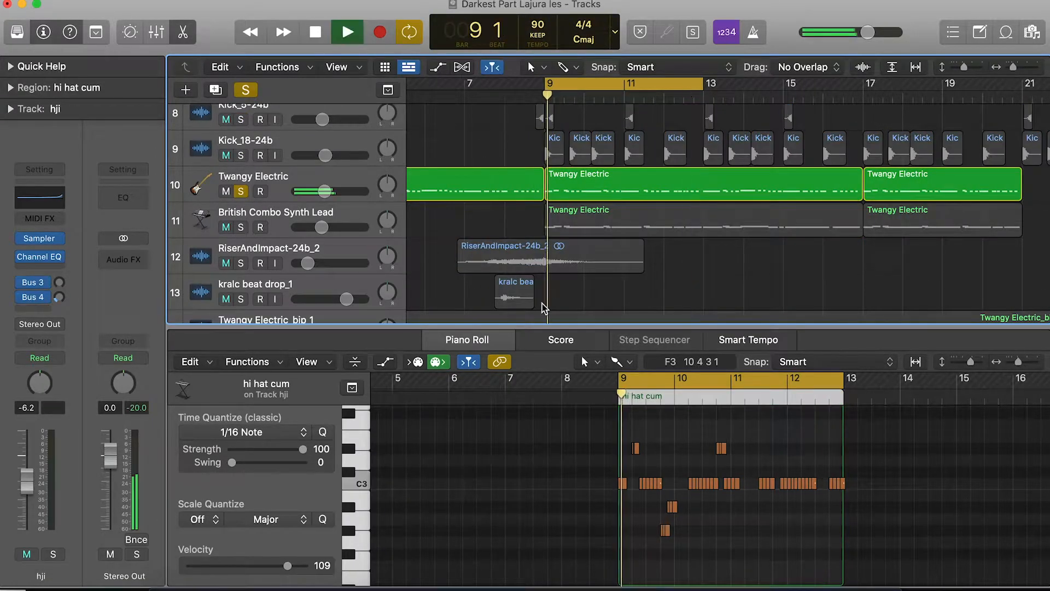
key(space)
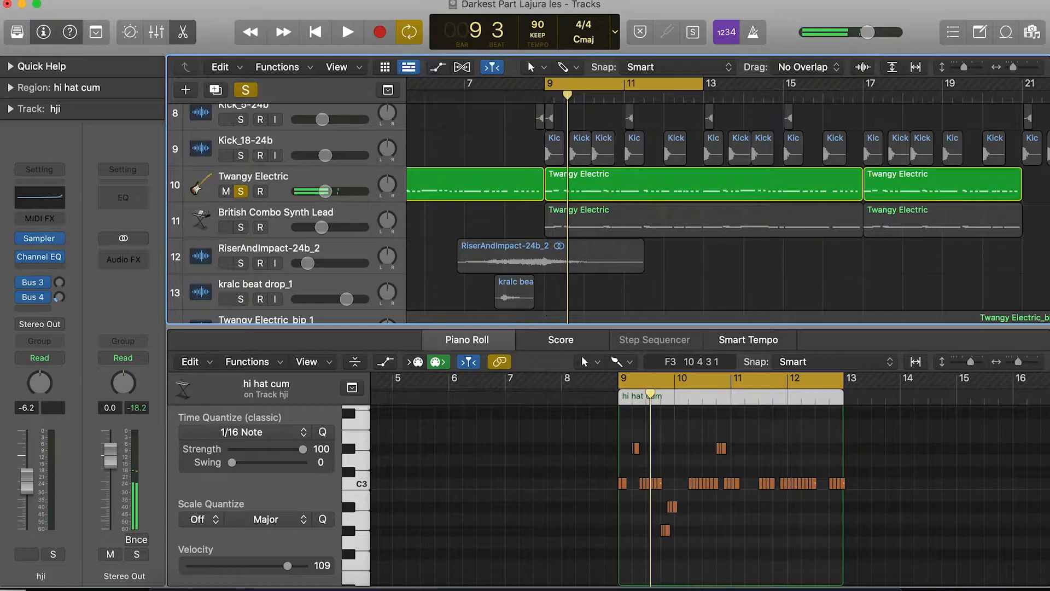
Show the Library and select the Twangy Electric track to display its patch and notes
click(13, 30)
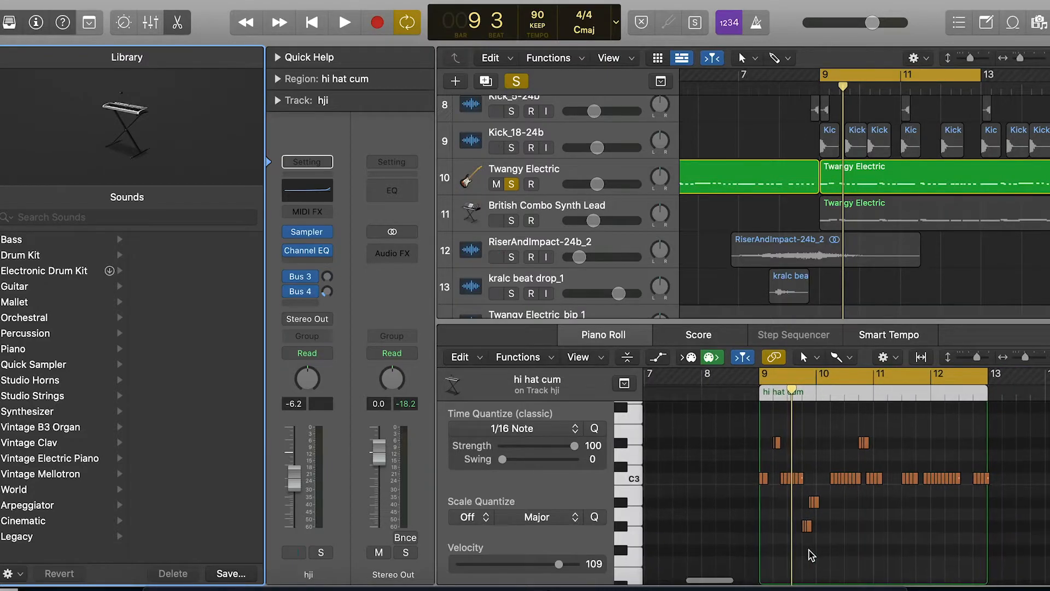
scroll(758, 466, up, 5)
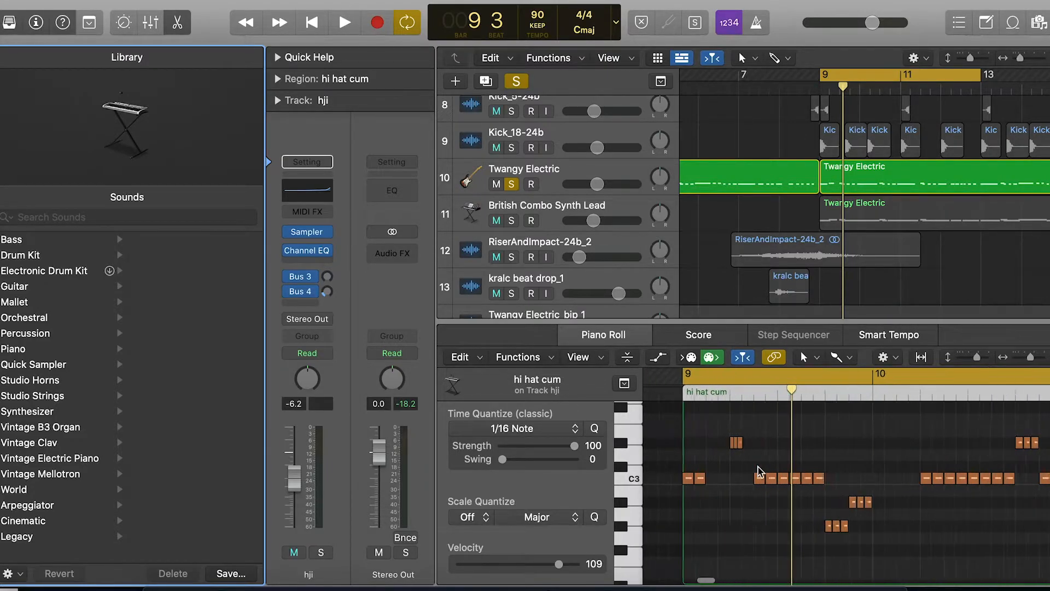
scroll(759, 466, left, 2)
scroll(759, 471, left, 1)
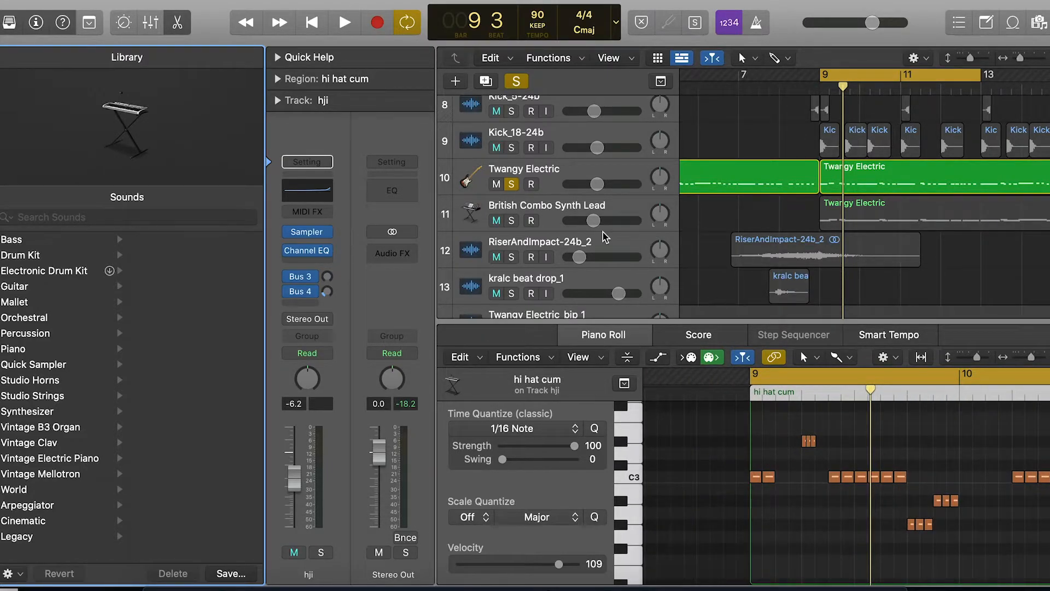
click(536, 173)
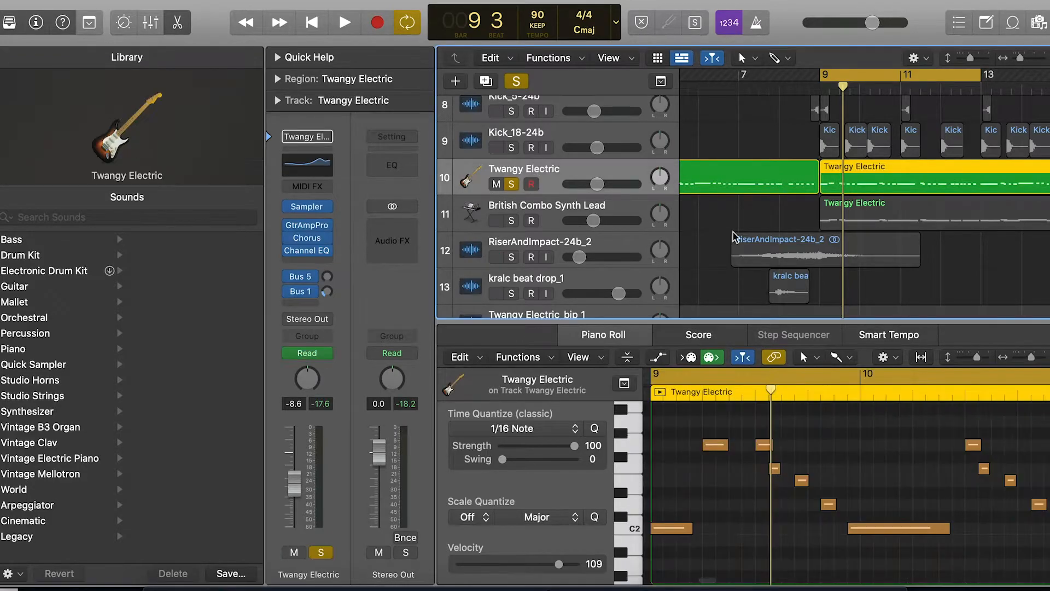
Play the soloed Twangy Electric part briefly, stop, and examine its note pattern in the Piano Roll
key(space)
scroll(762, 512, left, 1)
key(space)
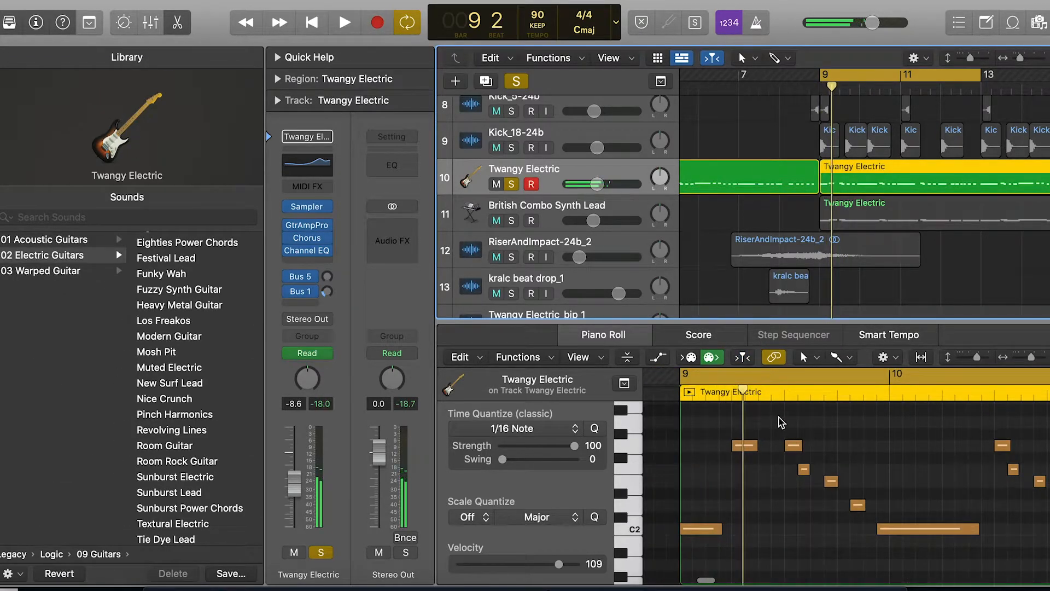
scroll(799, 510, right, 3)
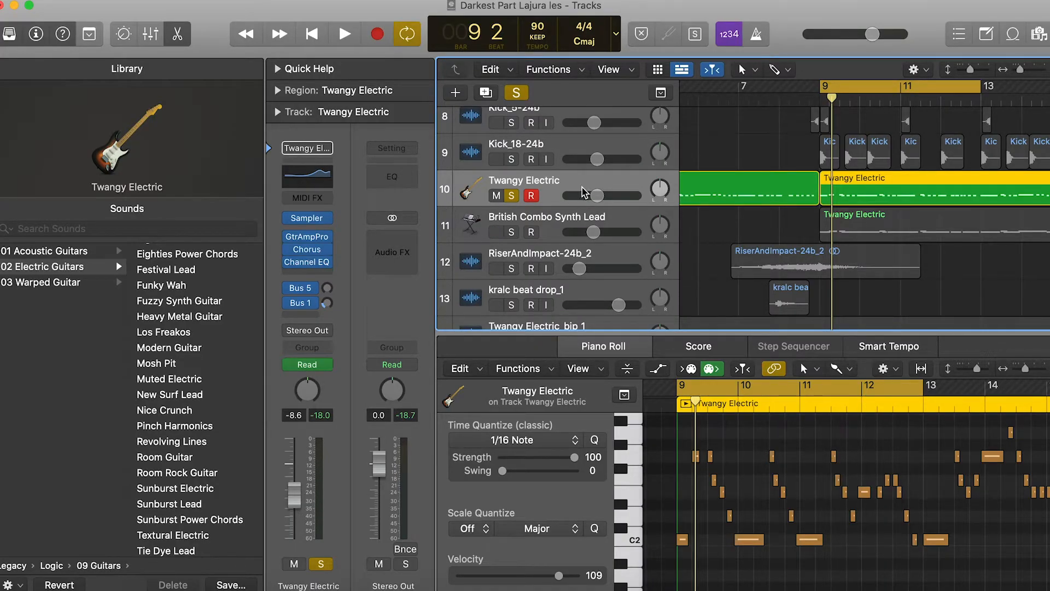
Show the whole Twangy Electric region in the Piano Roll and select all its notes
scroll(582, 188, up, 2)
scroll(732, 228, down, 2)
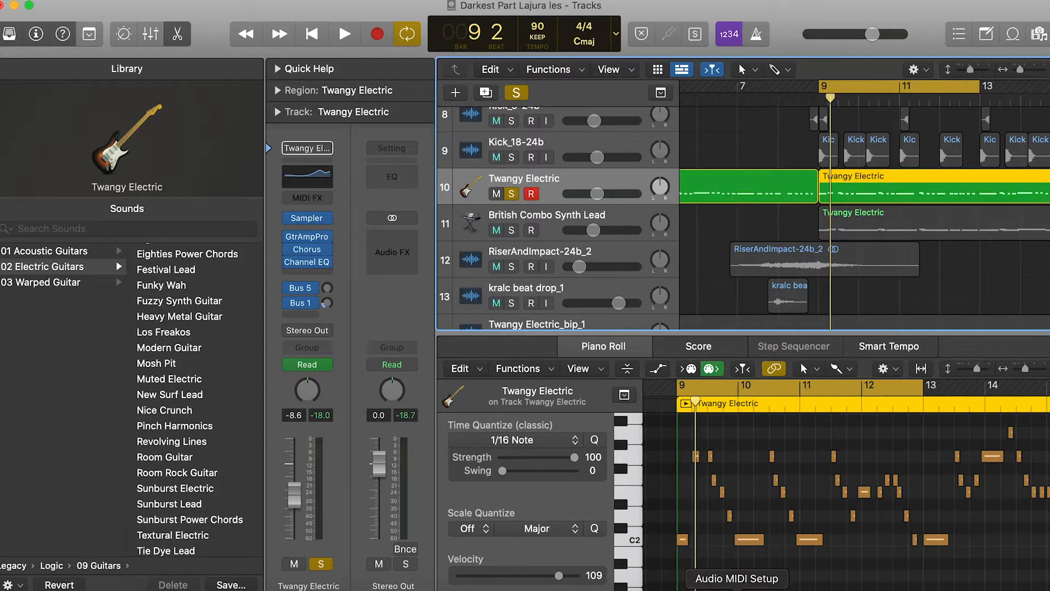
scroll(719, 421, down, 5)
click(822, 475)
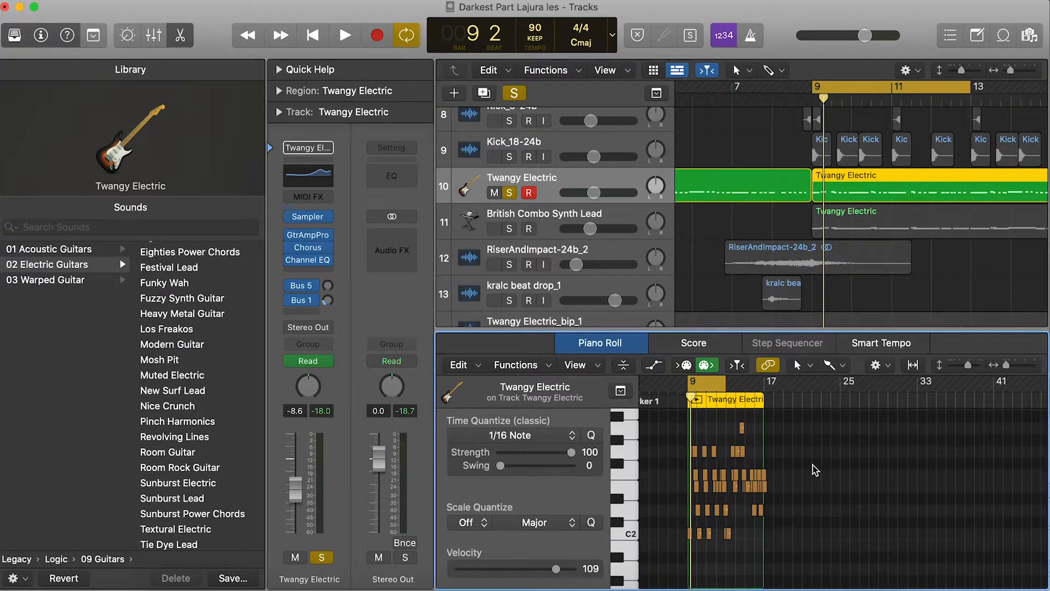
key(super+a)
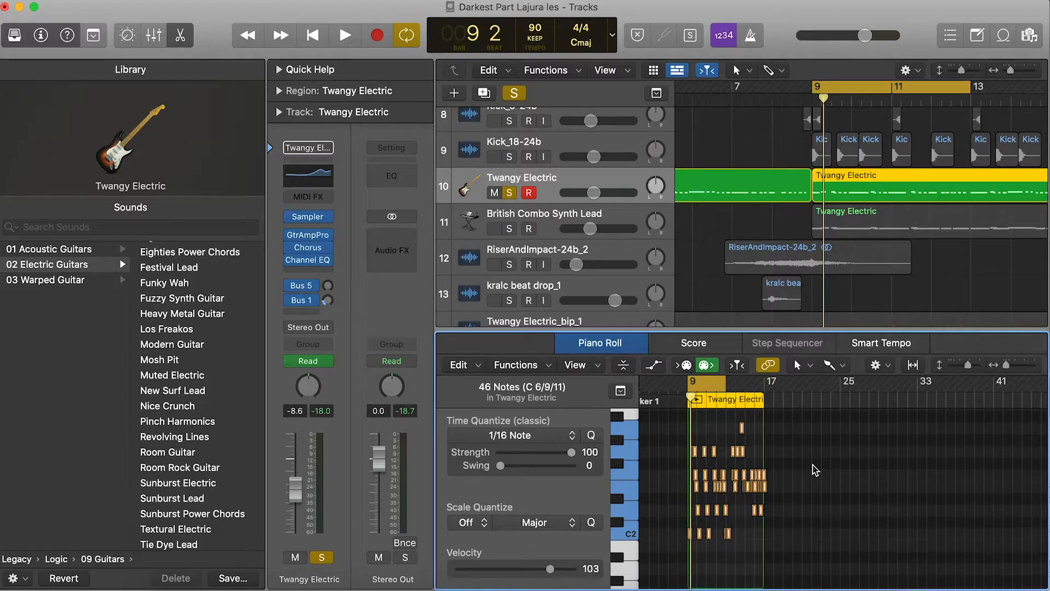
Briefly toggle solo on British Combo Synth Lead, and play the soloed Twangy Electric part until bar 12
click(508, 229)
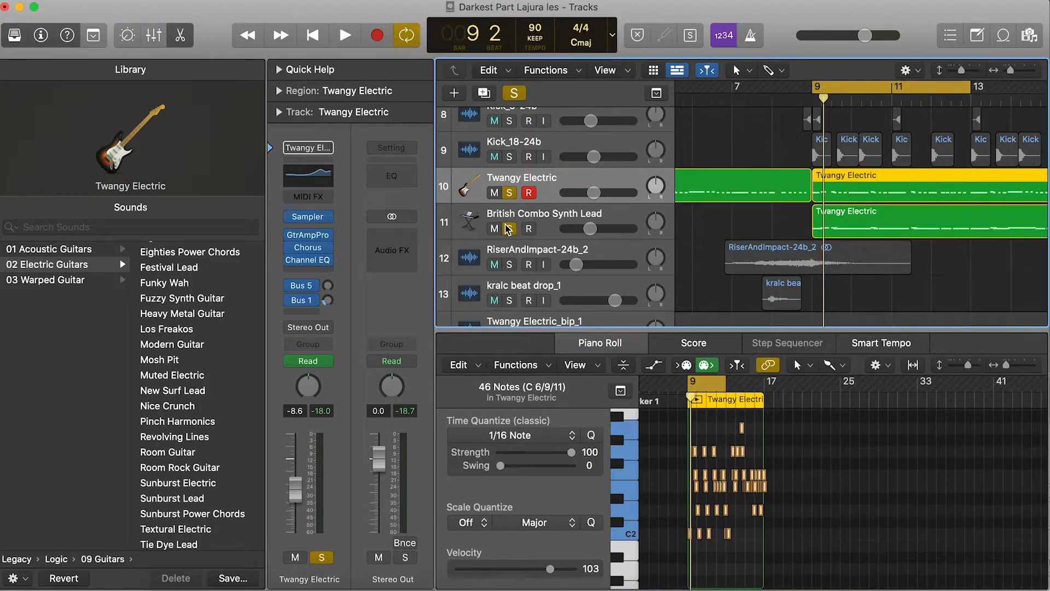
click(509, 228)
key(space)
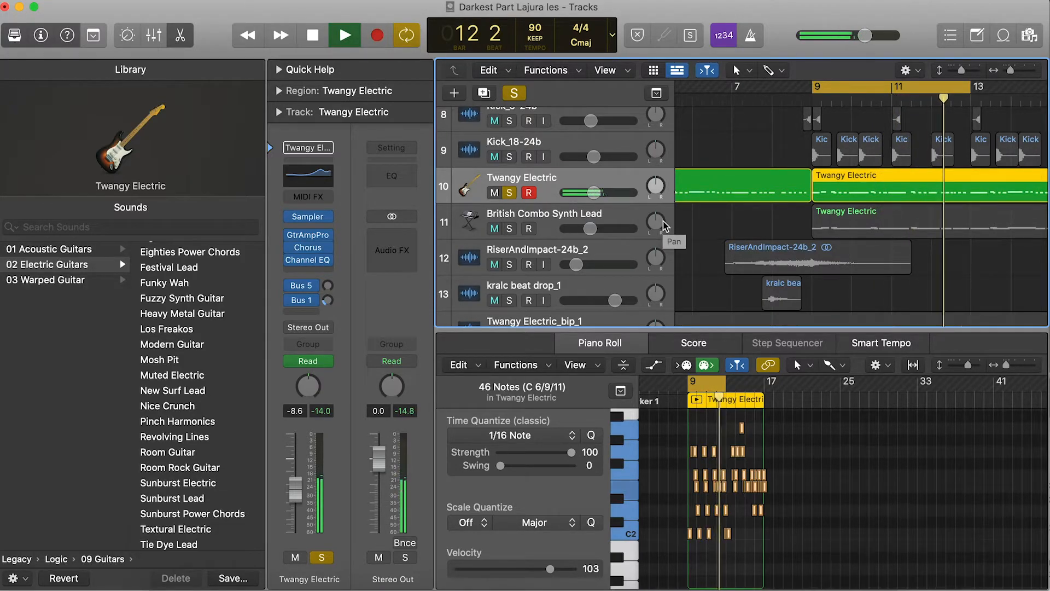
key(space)
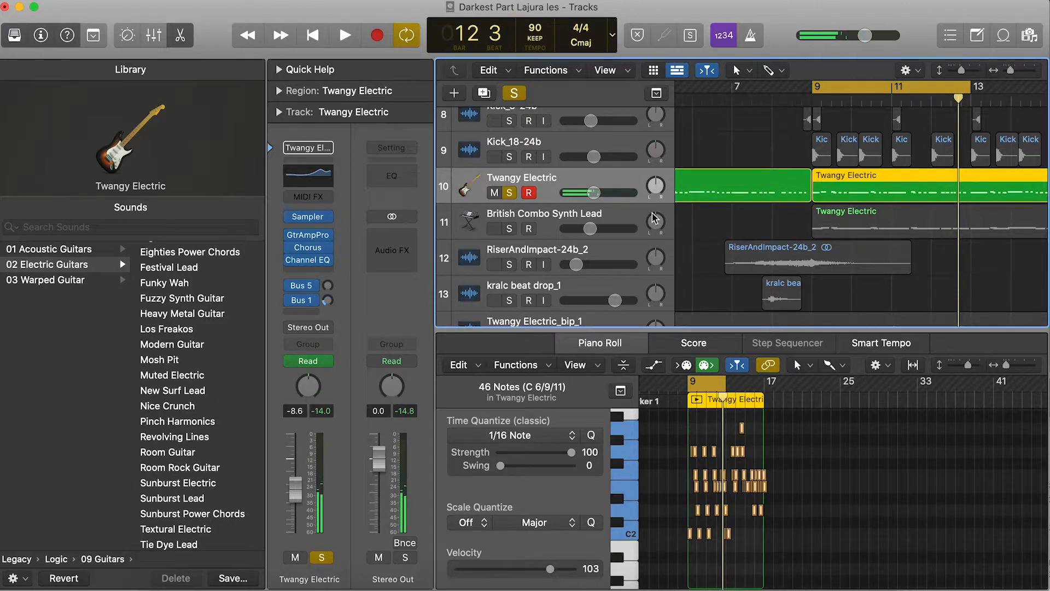
Select the British Combo Synth Lead track, solo it instead of Twangy Electric, and play its part
click(537, 216)
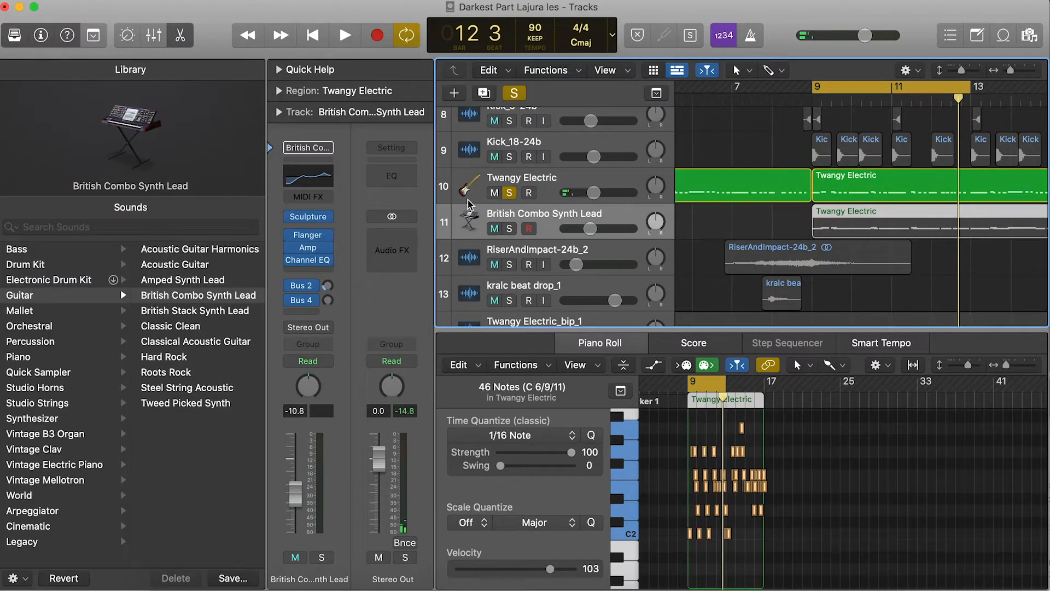
click(509, 193)
click(509, 228)
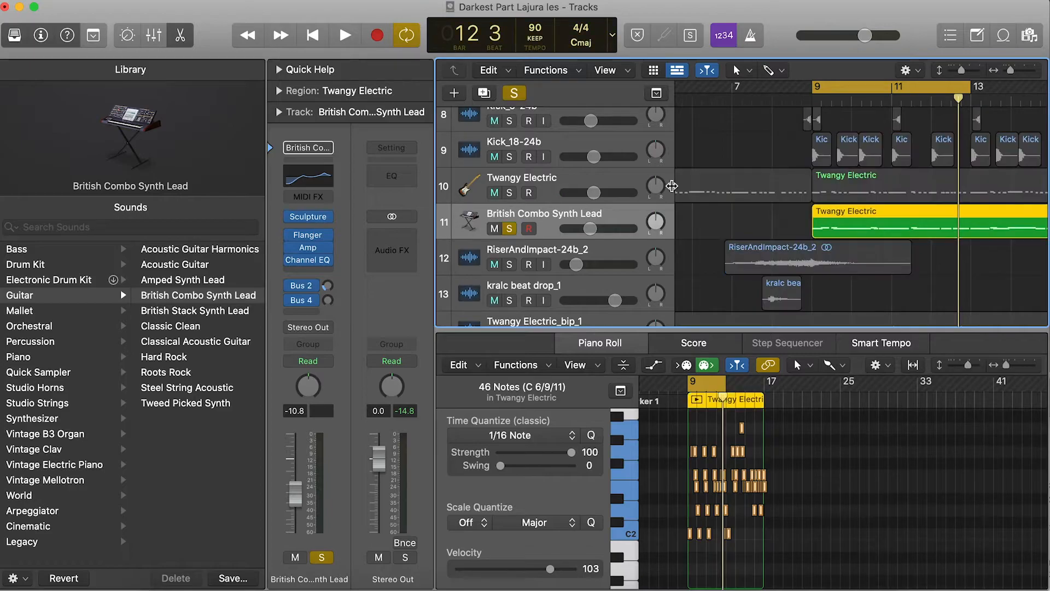
scroll(744, 491, up, 5)
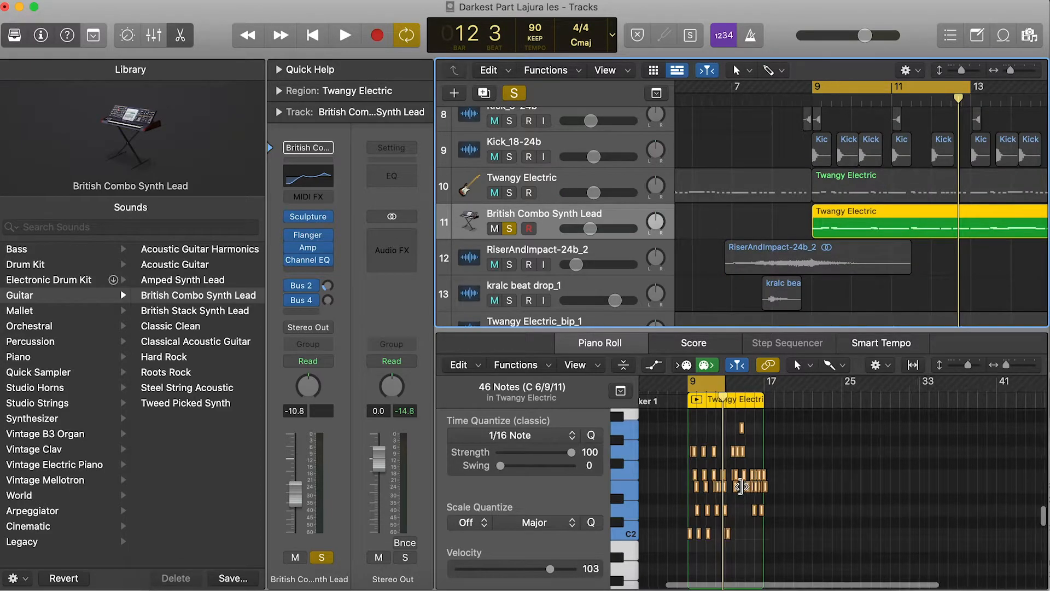
scroll(744, 490, left, 4)
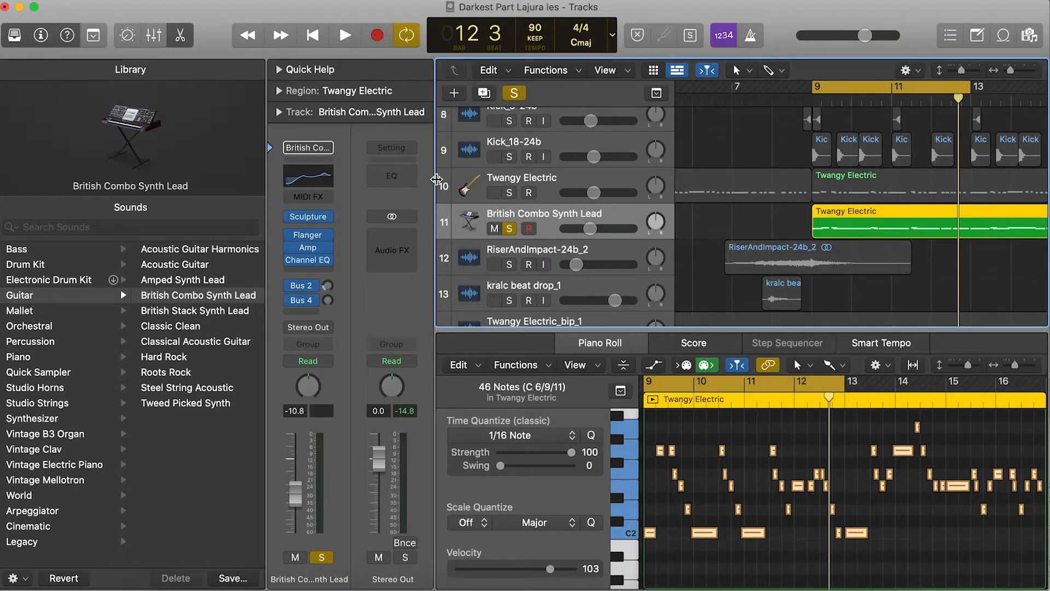
key(space)
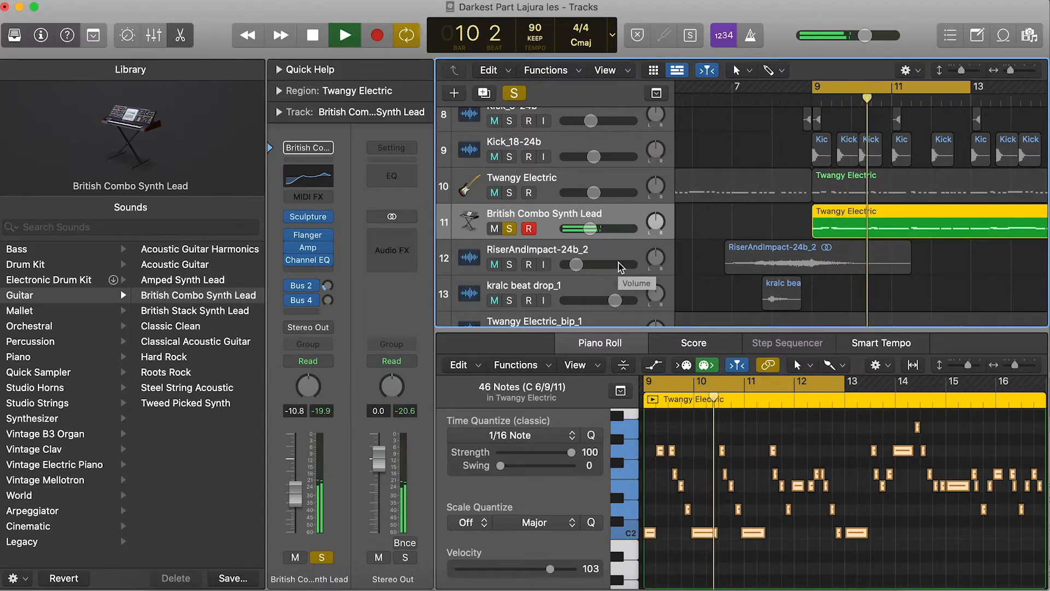
Add Twangy Electric to the solo during playback, then stop and clear all solos
click(509, 193)
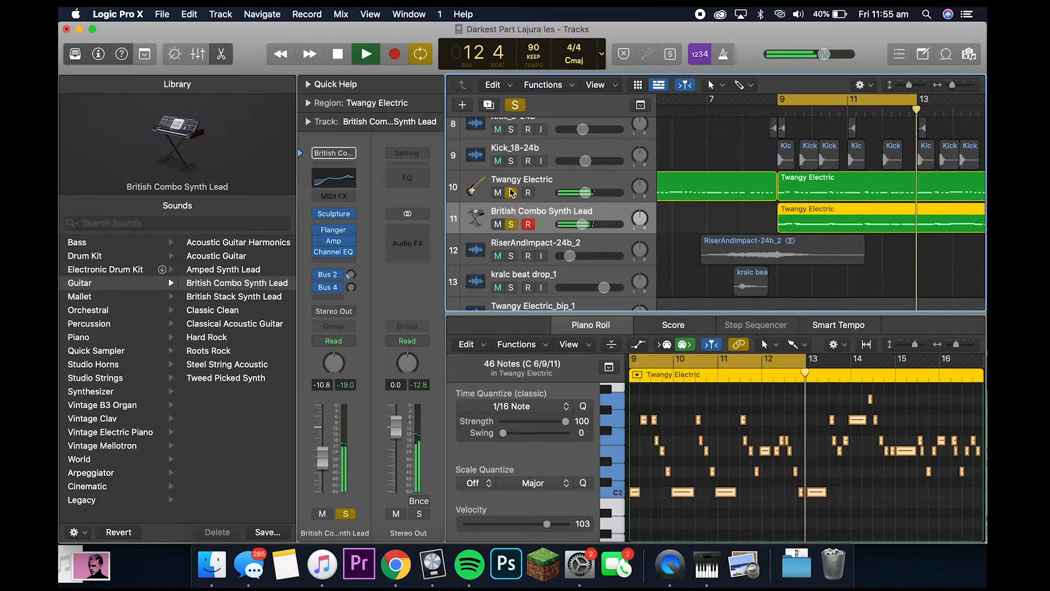
key(space)
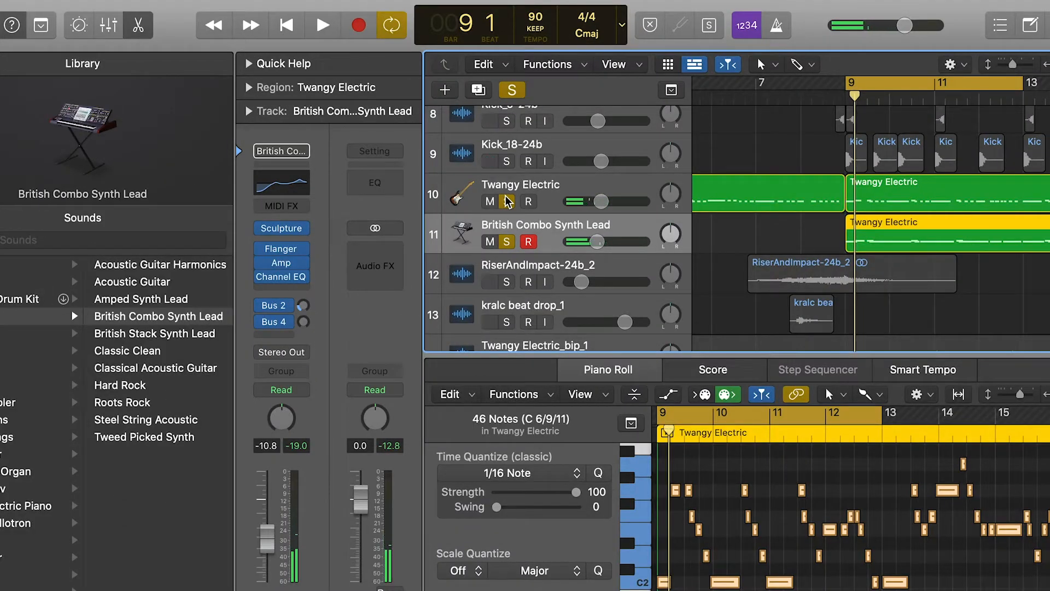
click(512, 91)
Solo RiserAndImpact-24b_2, play it from just after bar 7 with cycle mode off, and clear the solo
scroll(810, 271, down, 2)
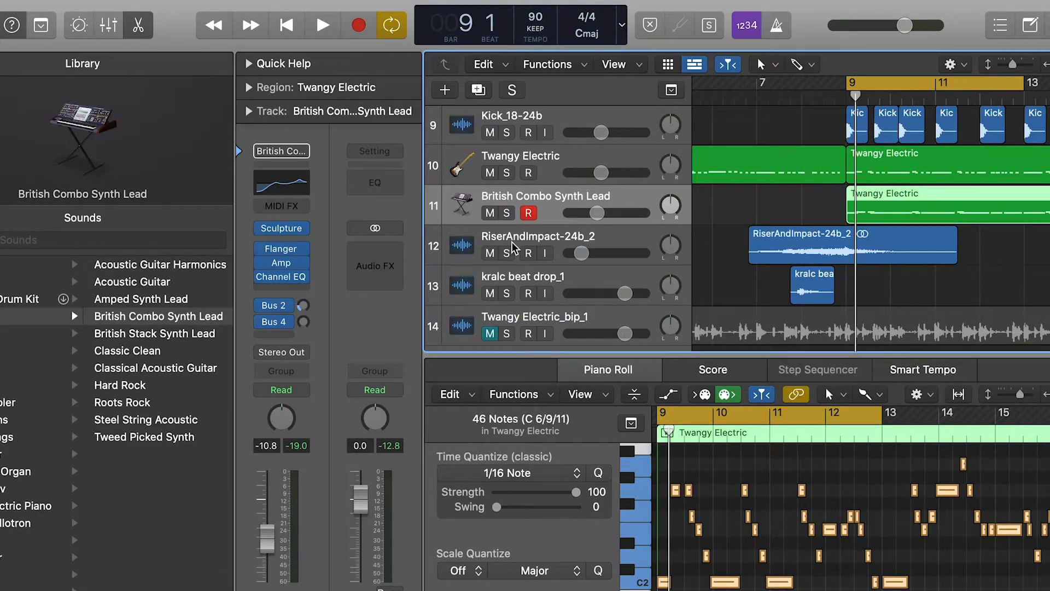
click(506, 253)
click(392, 25)
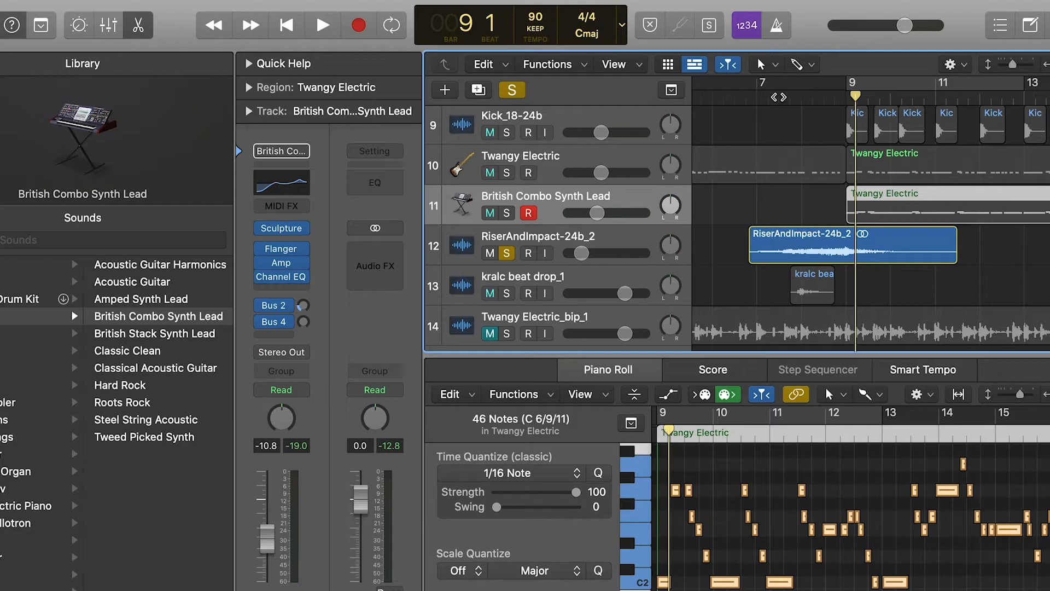
double_click(778, 97)
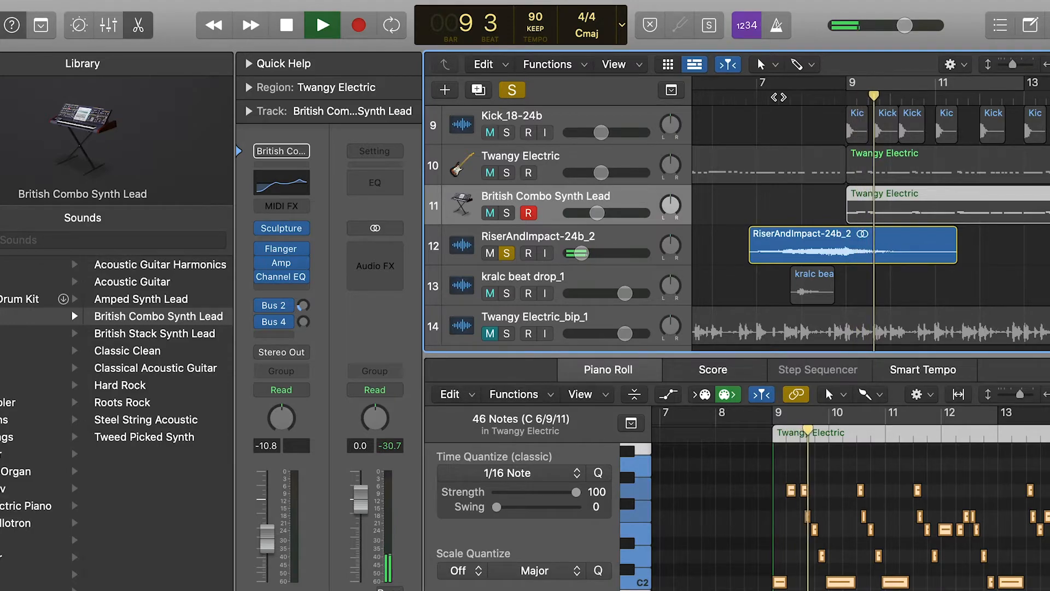
key(space)
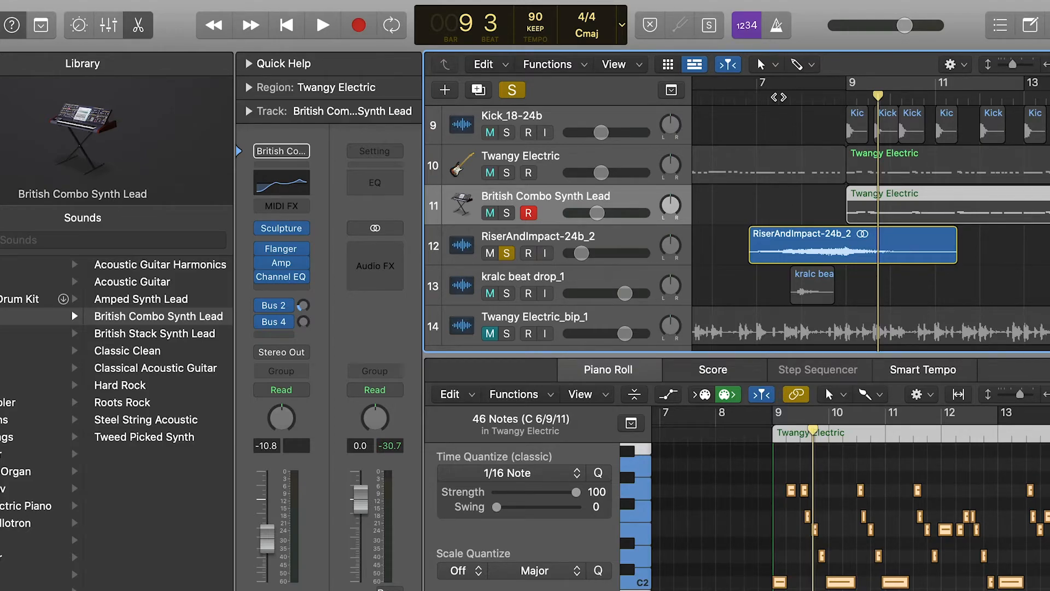
click(520, 94)
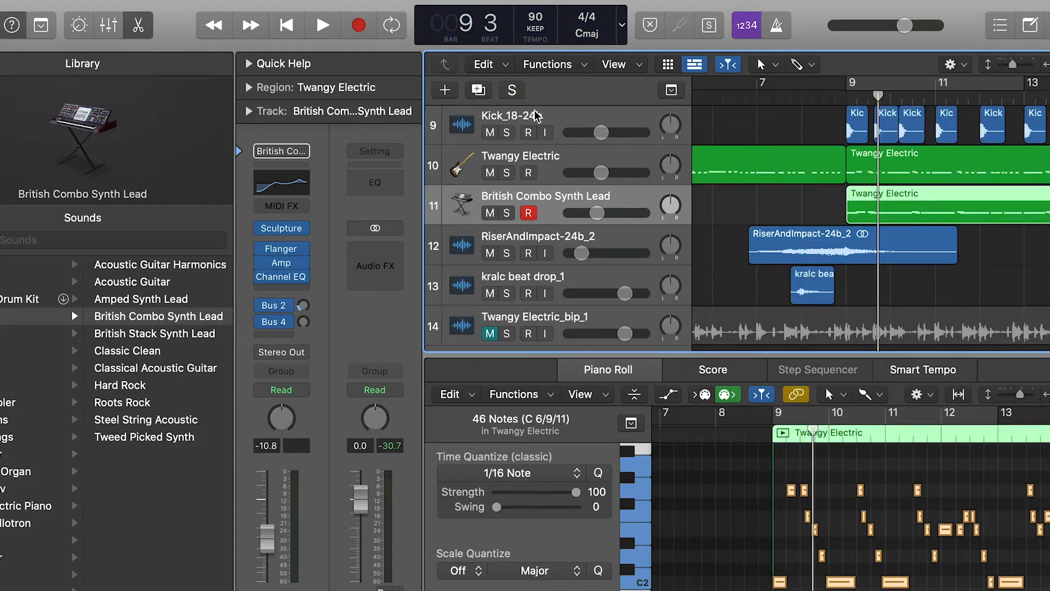
Solo the kralc beat drop_1 track, play it from just after bar 7, and clear the solo
scroll(737, 184, down, 3)
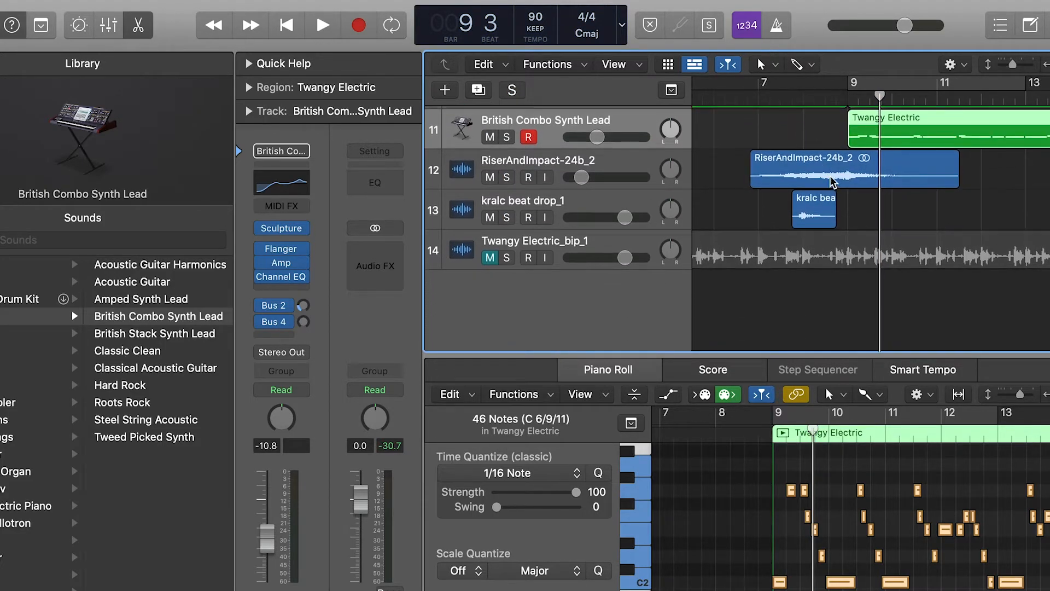
click(758, 101)
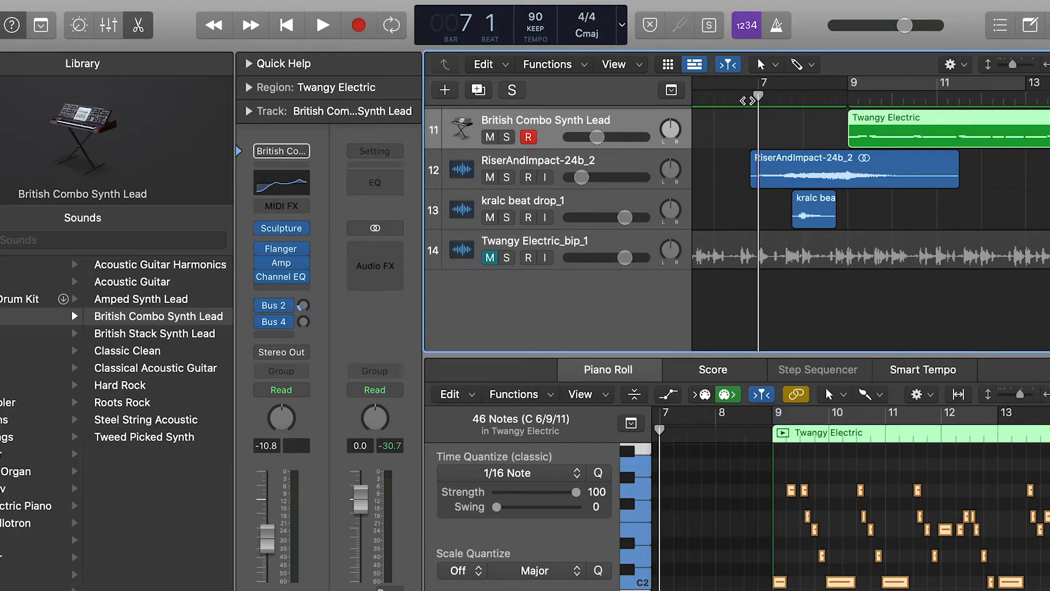
click(508, 219)
double_click(781, 98)
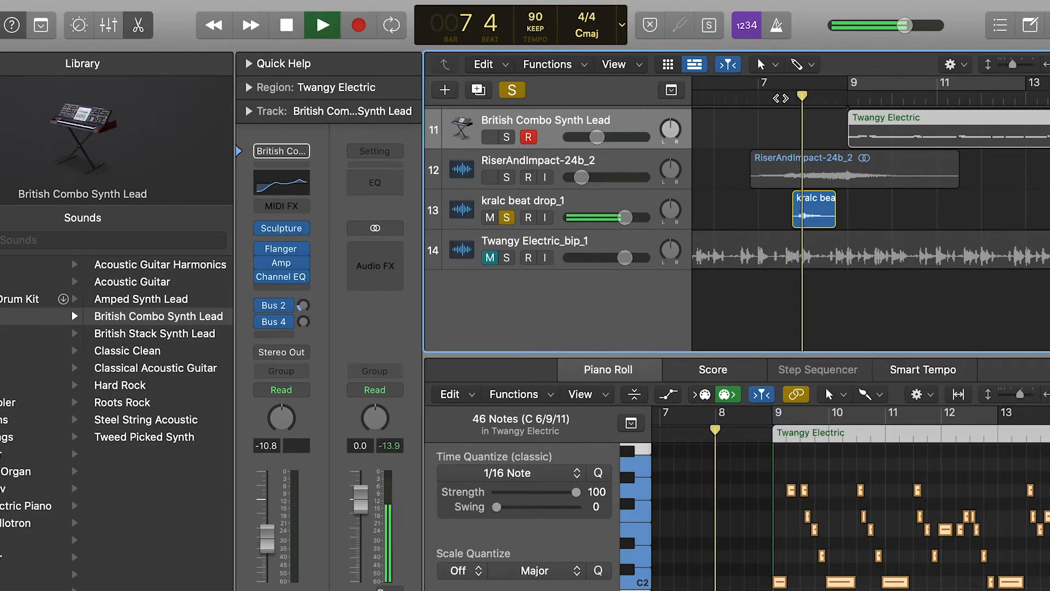
key(space)
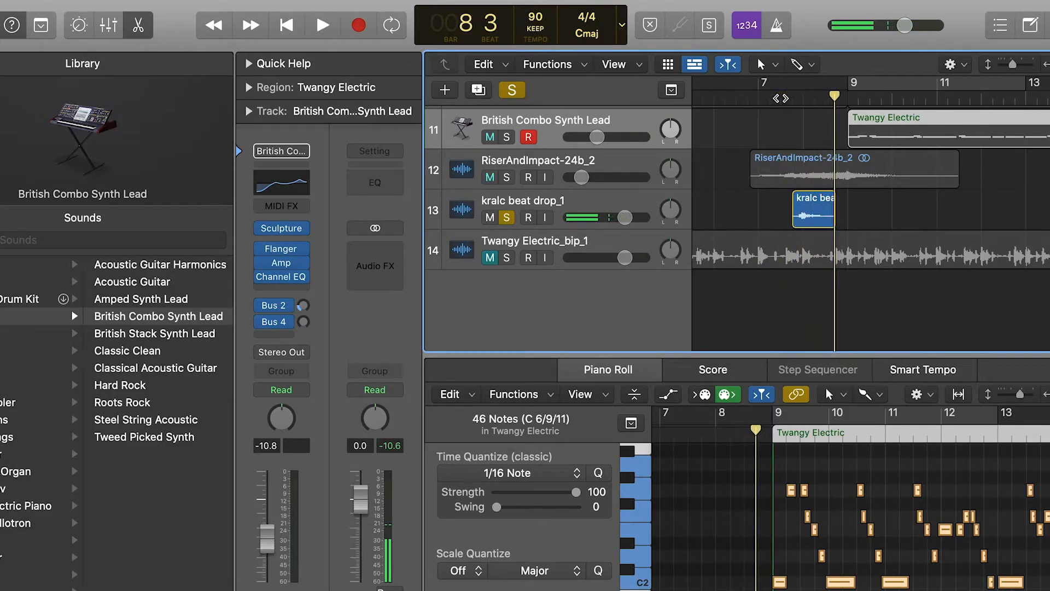
click(513, 91)
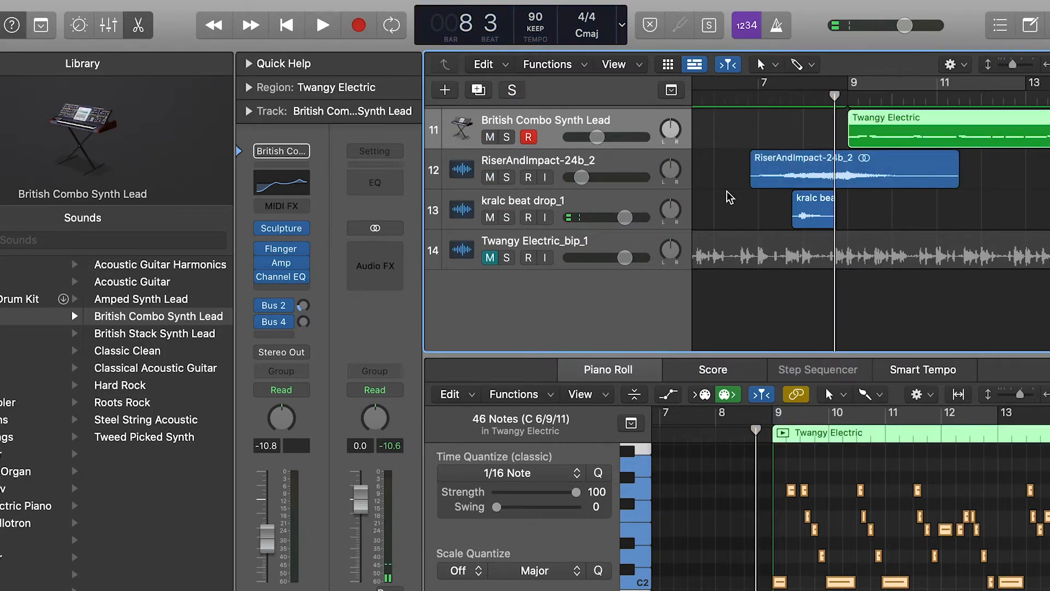
Examine the overall arrangement from the snare tracks down to Twangy Electric_bip_1
scroll(760, 208, right, 3)
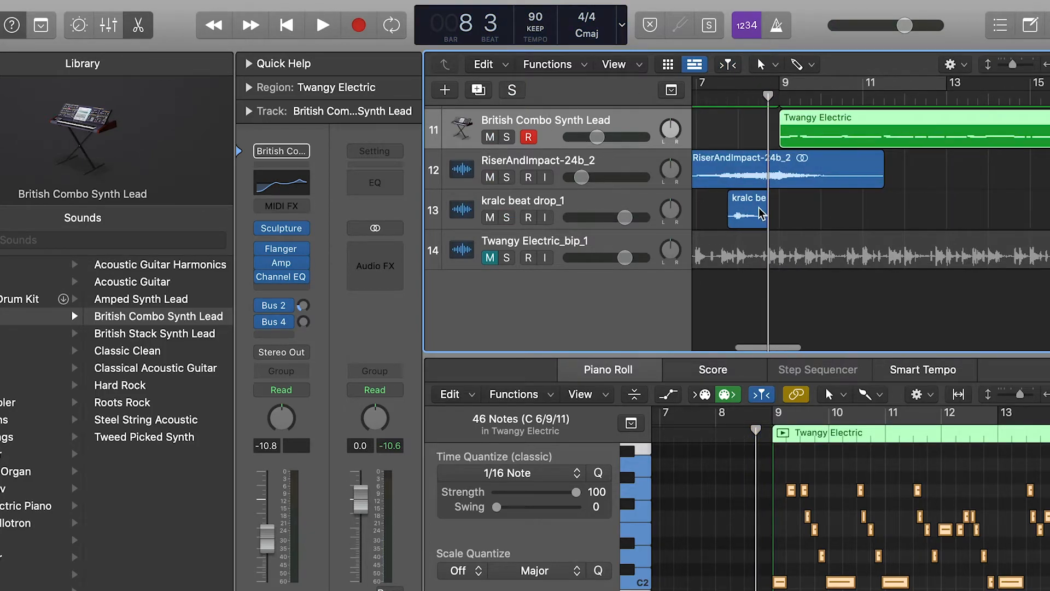
scroll(759, 209, left, 5)
scroll(759, 214, up, 8)
scroll(759, 213, down, 5)
scroll(760, 214, down, 5)
scroll(760, 213, up, 5)
scroll(759, 213, down, 3)
scroll(757, 213, down, 3)
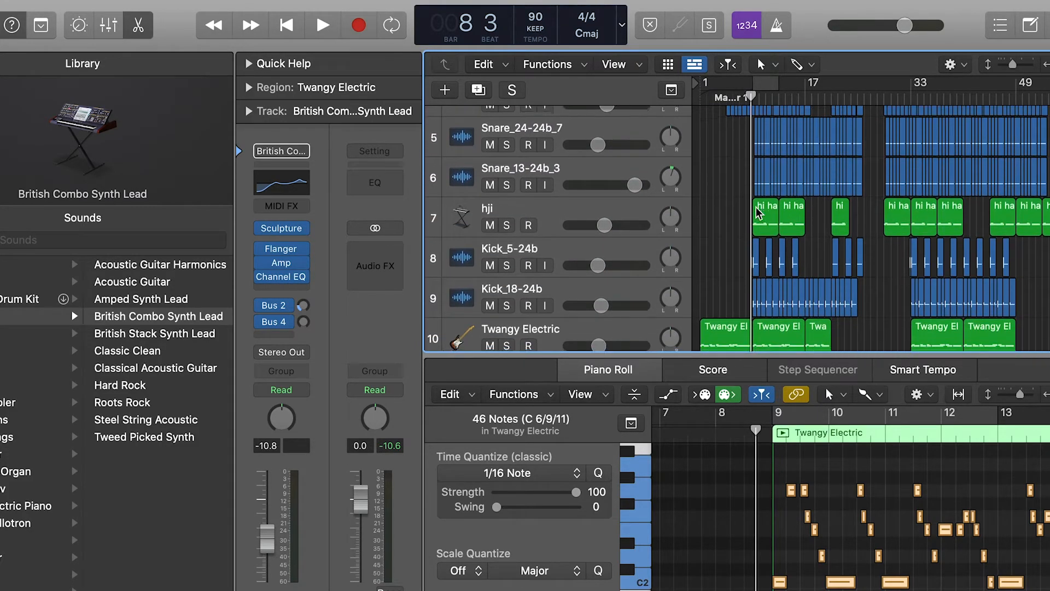
scroll(701, 283, down, 4)
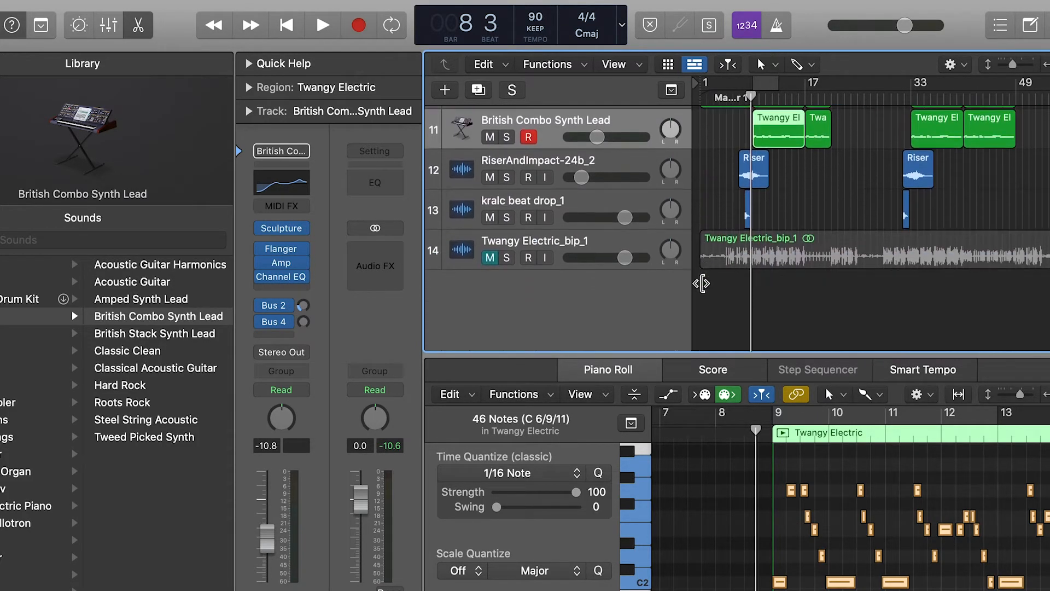
Unmute and solo the Twangy Electric_bip_1 track, and place the playhead at bar 1
click(561, 250)
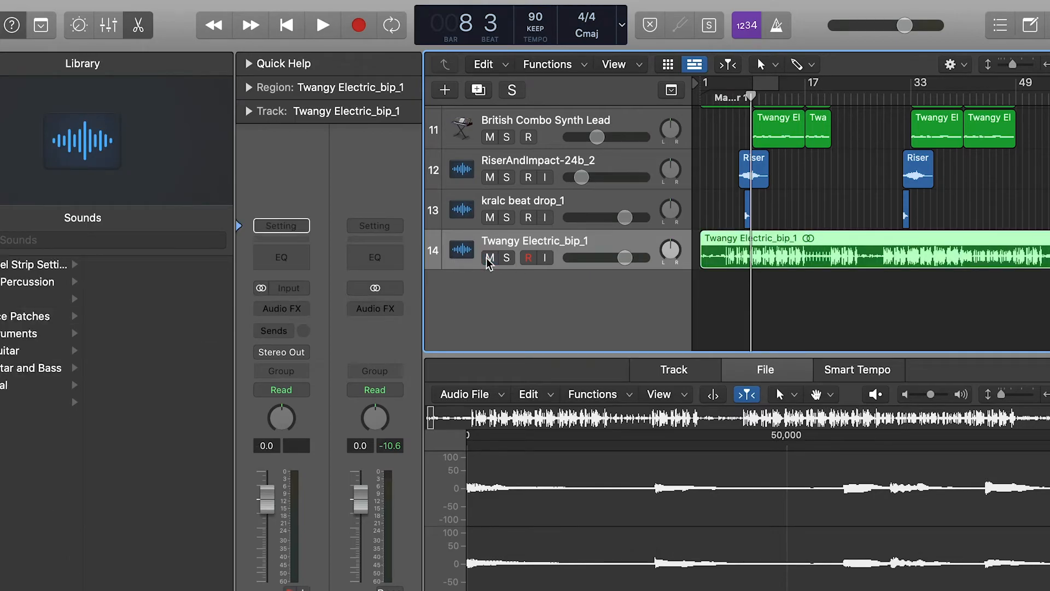
click(507, 258)
drag(714, 101, 619, 99)
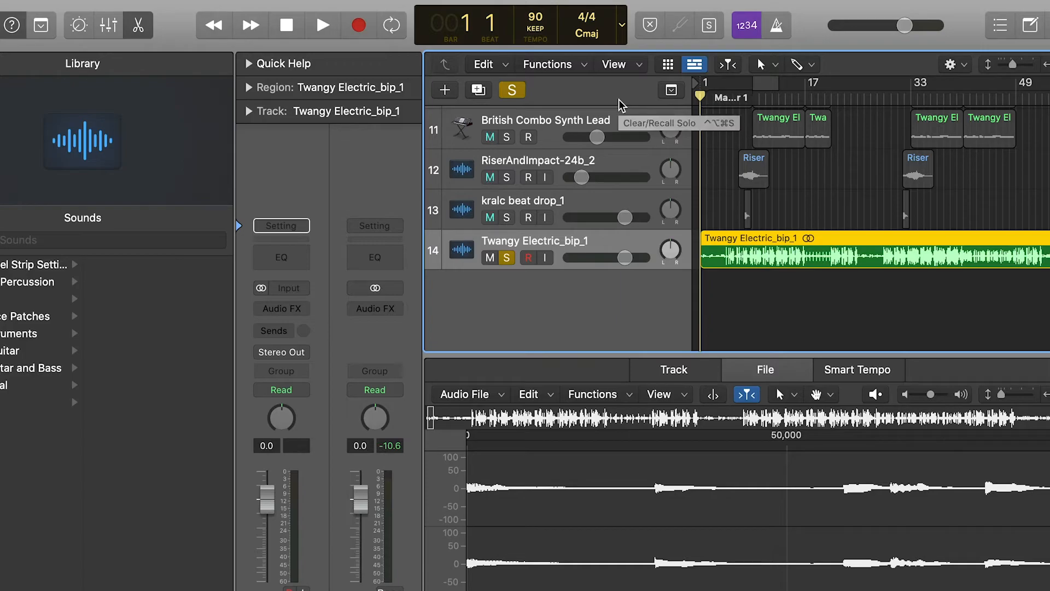
Split the Twangy Electric_bip_1 region at bar 5
scroll(733, 250, up, 10)
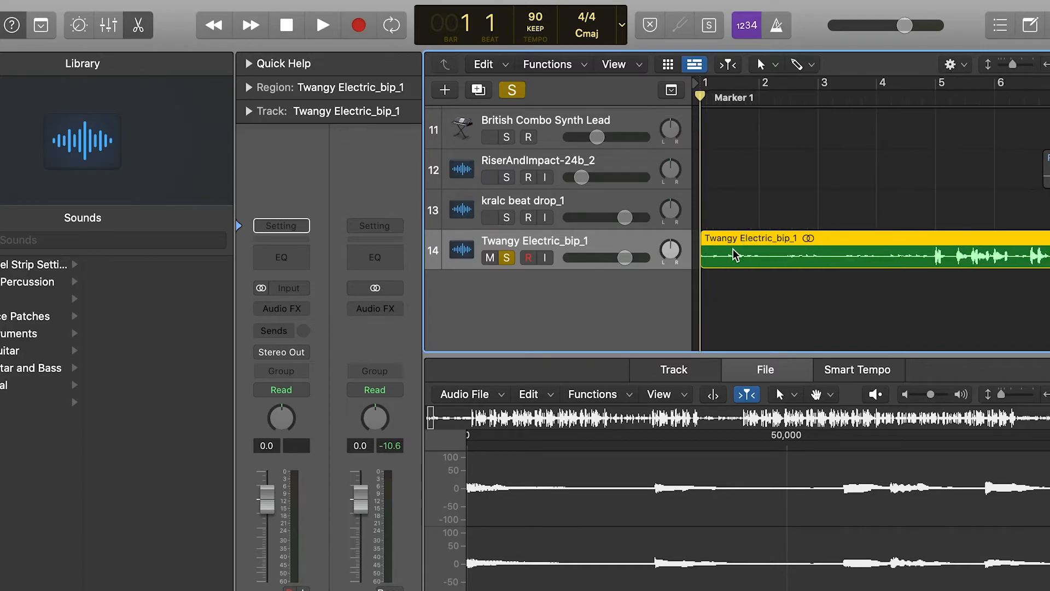
scroll(733, 249, down, 1)
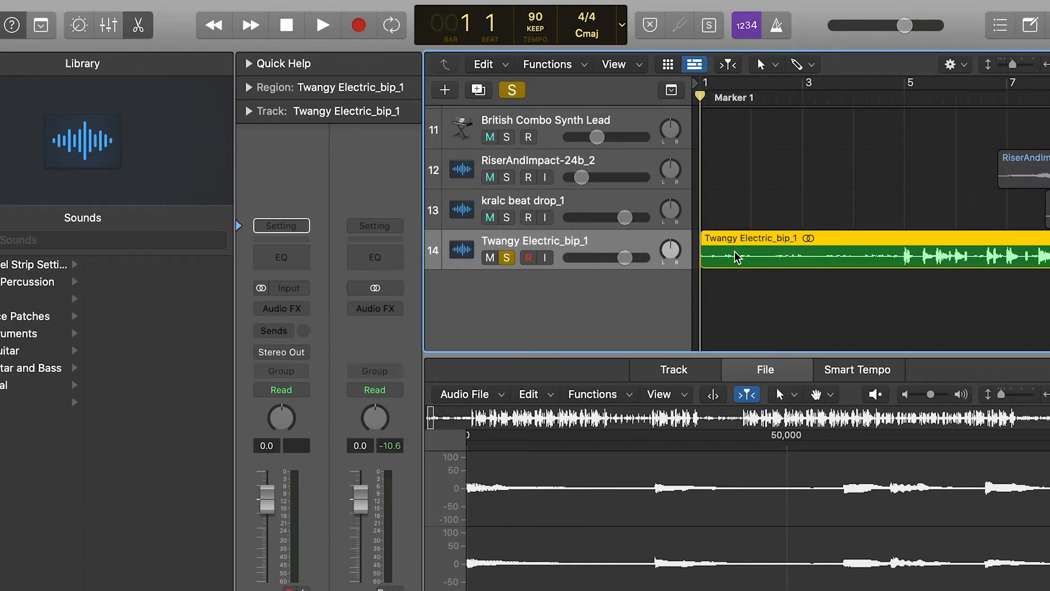
mouse_move(736, 257)
mouse_down()
mouse_move(783, 258)
mouse_move(729, 258)
mouse_up()
scroll(729, 259, down, 10)
scroll(730, 258, up, 10)
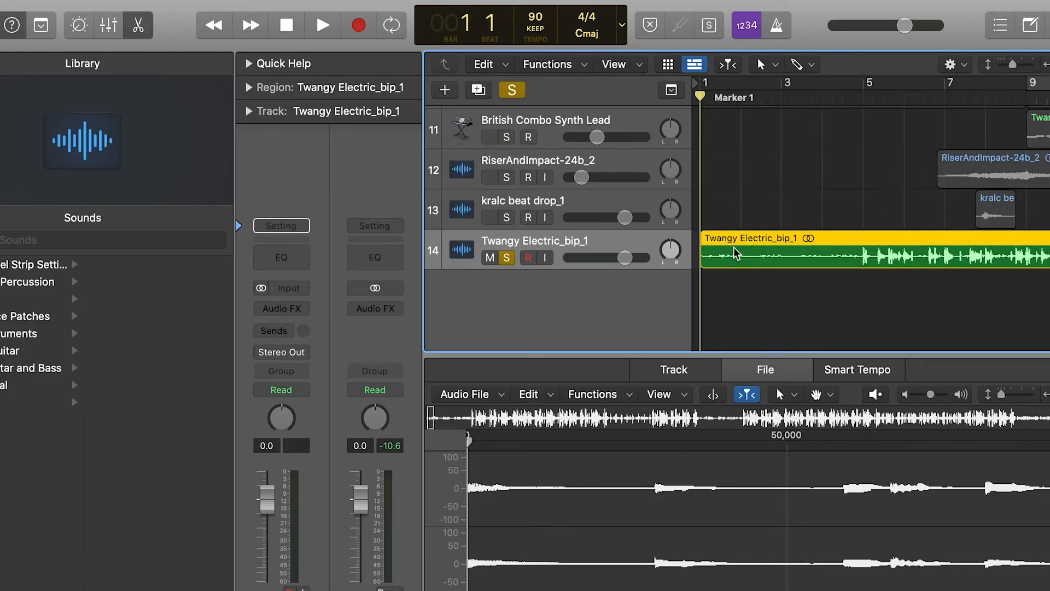
click(864, 96)
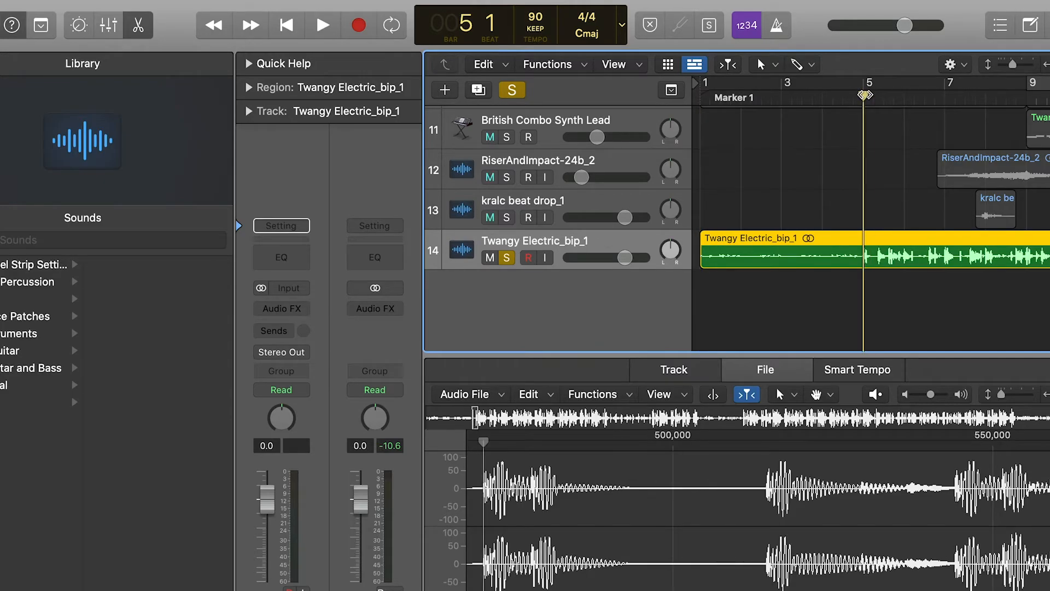
key(super+t)
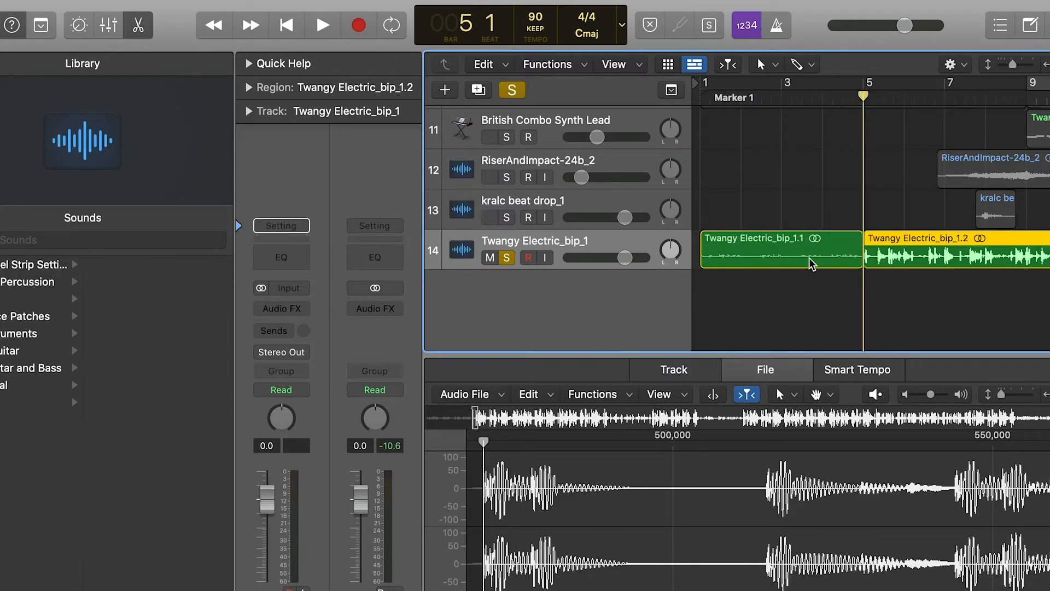
Add a new audio track, move the Twangy Electric_bip_1.1 region onto it starting at bar 2, and hide the editor
key(alt+super+a)
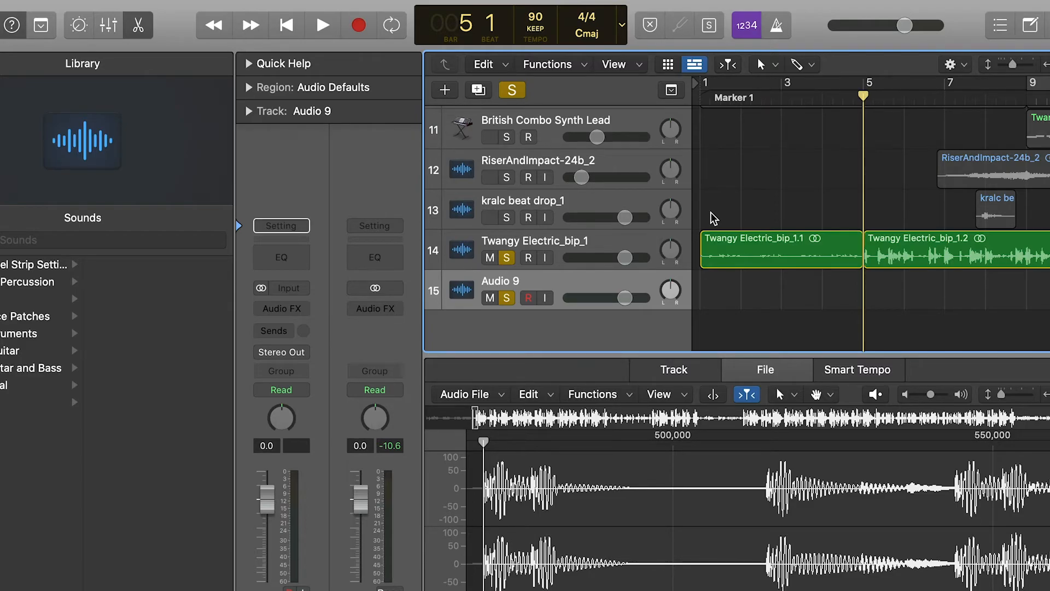
drag(721, 258, 780, 294)
key(e)
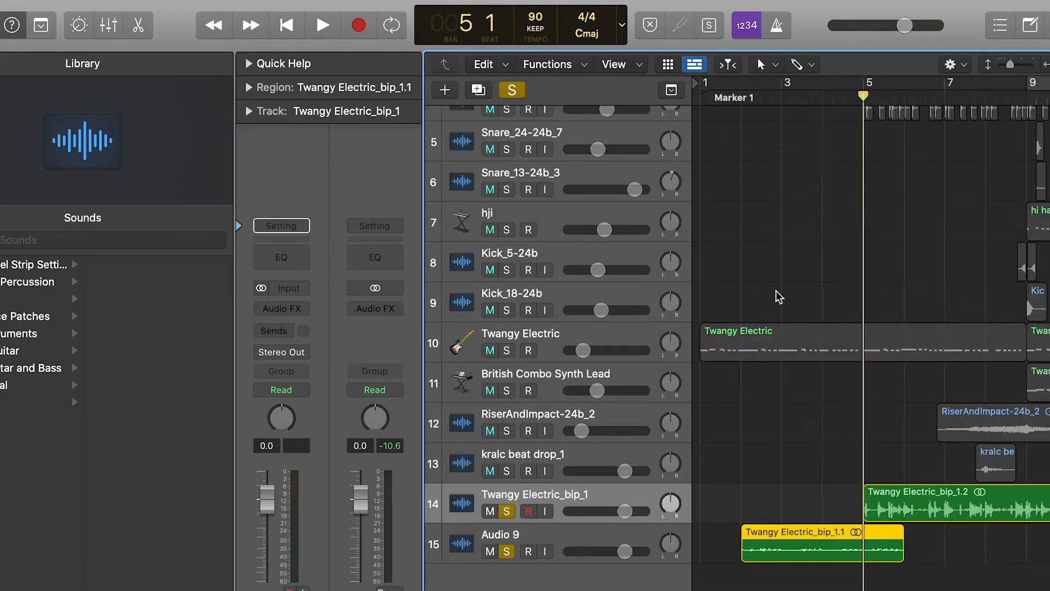
Open the Twangy Electric_bip_1.1 region in the audio track editor and draw a fade-in across most of its length with the Fade tool
double_click(834, 556)
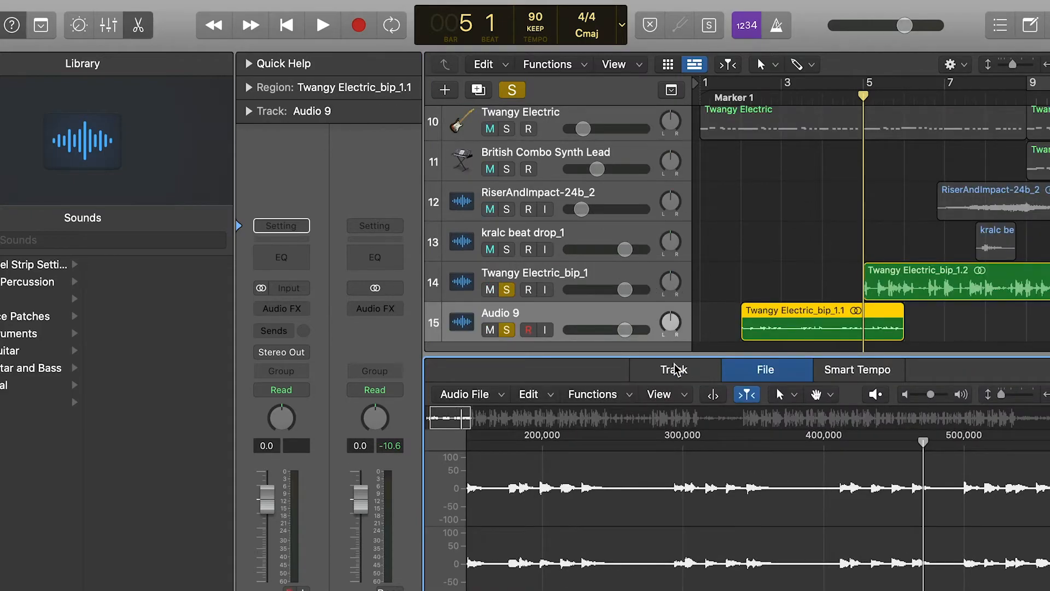
click(678, 370)
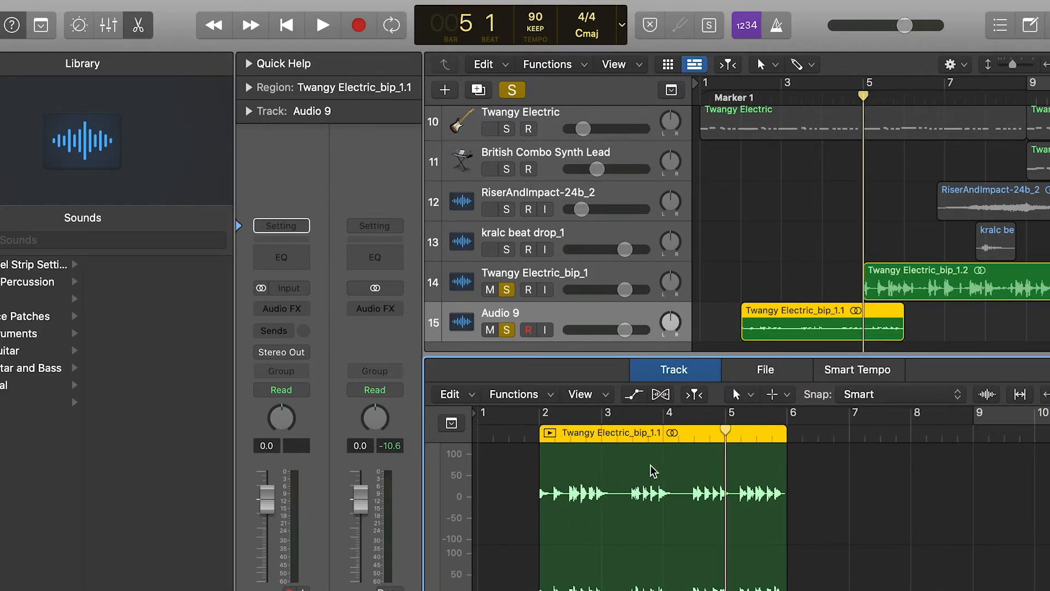
drag(502, 486, 571, 487)
click(633, 483)
click(788, 391)
click(825, 541)
mouse_move(543, 506)
mouse_down()
mouse_move(659, 525)
mouse_move(763, 524)
mouse_up()
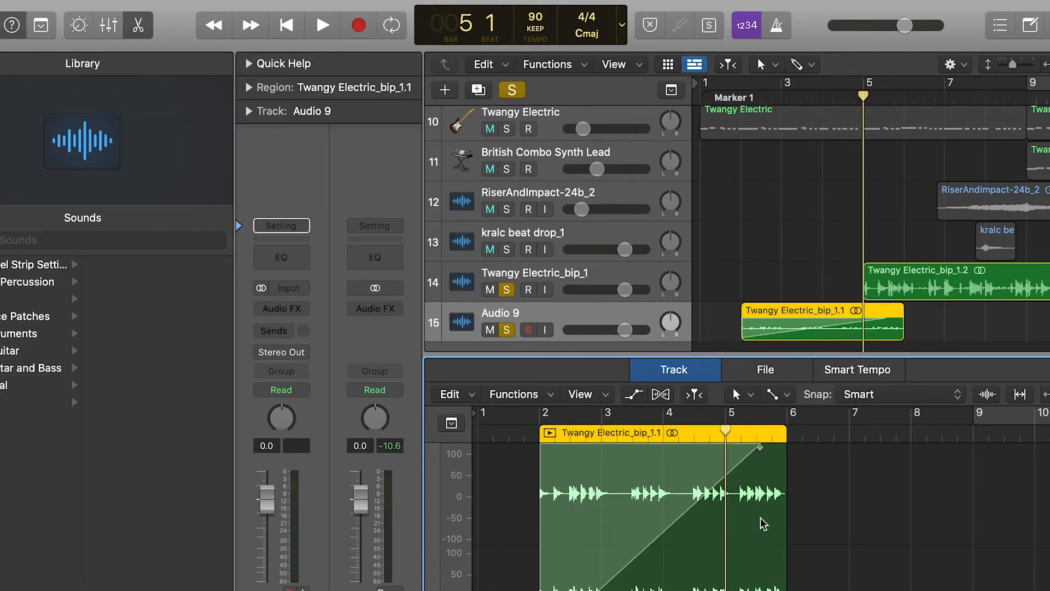
Bend the fade-in curve on the Twangy Electric_bip_1.1 region so the volume rises quickly at the start
right_click(652, 492)
click(724, 511)
drag(726, 469, 675, 459)
Move the Twangy Electric_bip_1.1 region to start at bar 1 and play it from the beginning
drag(827, 313, 786, 310)
click(762, 94)
key(Return)
key(space)
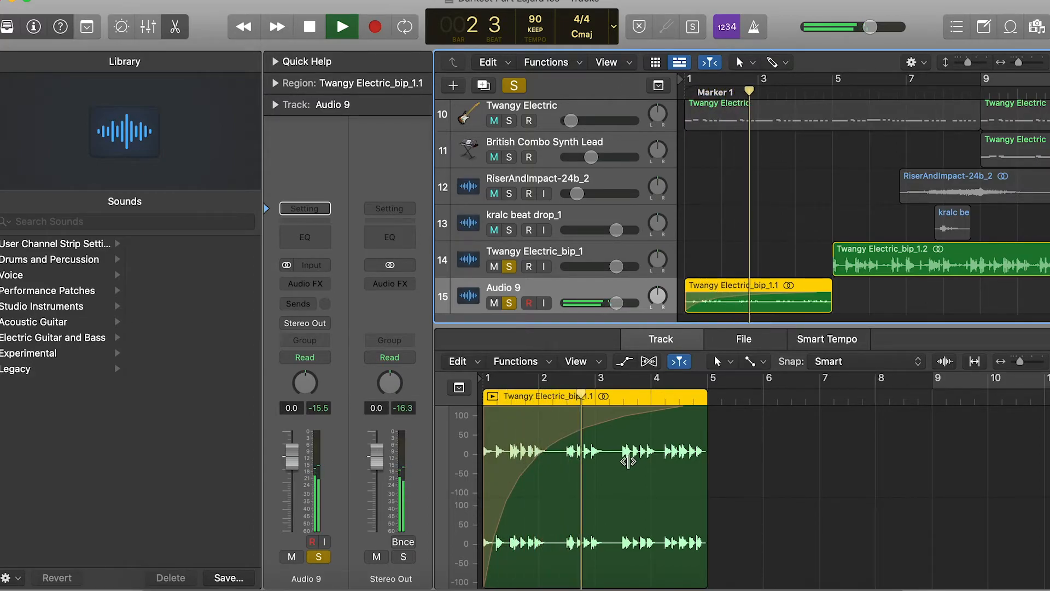
Stop playback, bend the fade-in into a slow-rising curve, and play the region again from bar 1
key(space)
drag(626, 421, 622, 362)
click(694, 88)
key(space)
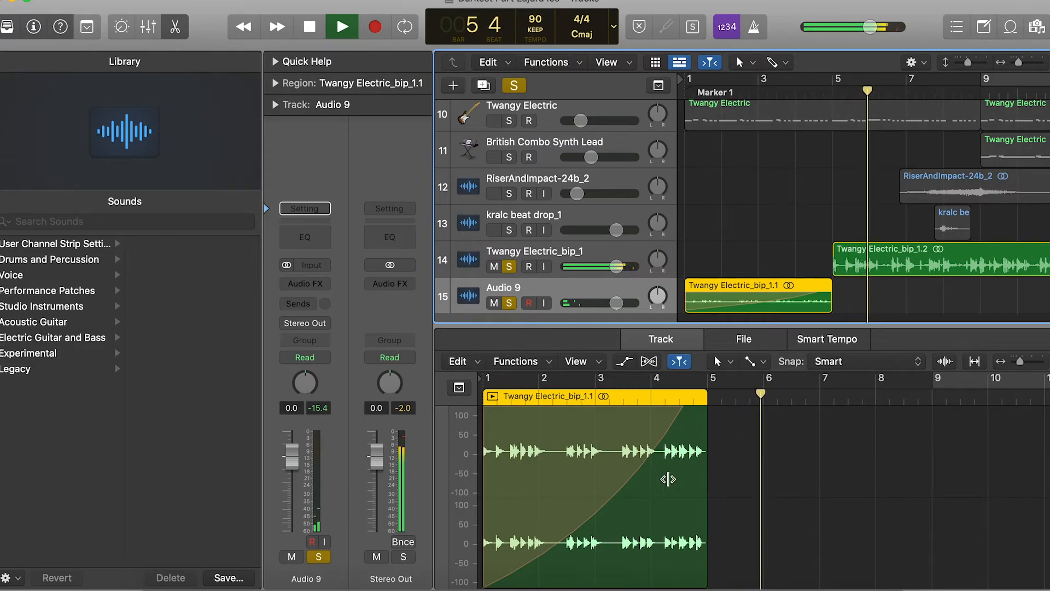
Bend the fade-in back to a quick early rise and audition the region from bar 1
drag(668, 435, 510, 388)
drag(705, 93, 579, 84)
key(space)
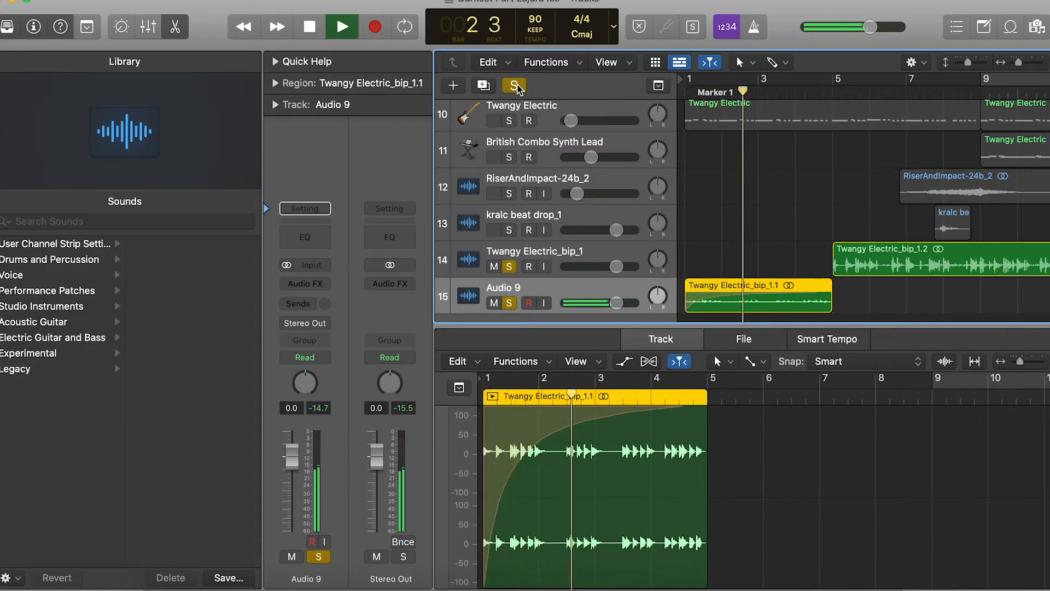
key(space)
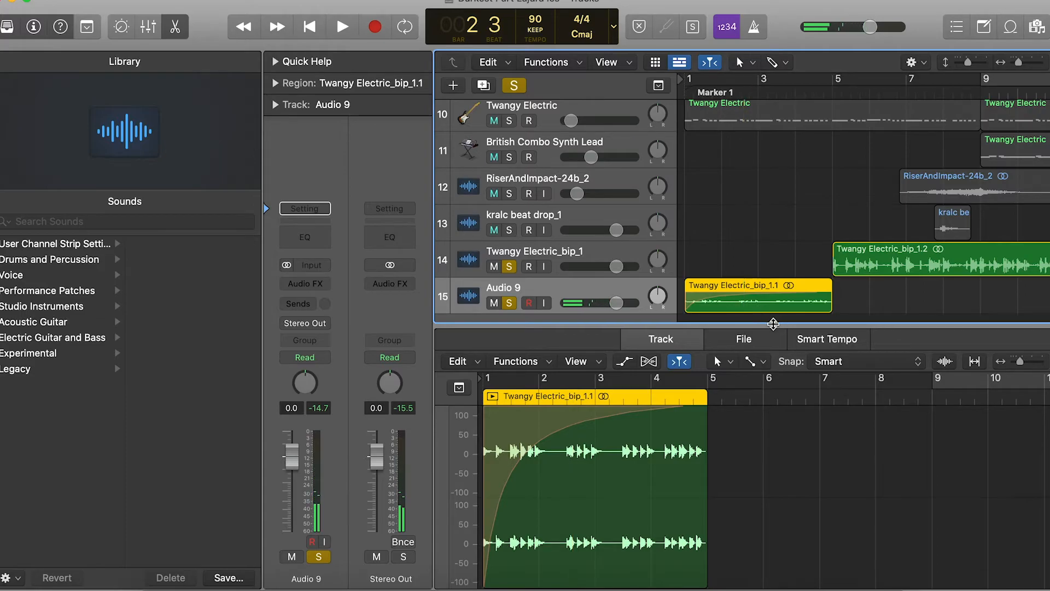
Hide the editor, turn off all solos, and mute the Audio 9 and Twangy Electric_bip_1 tracks during playback
drag(773, 324, 765, 586)
scroll(861, 268, down, 5)
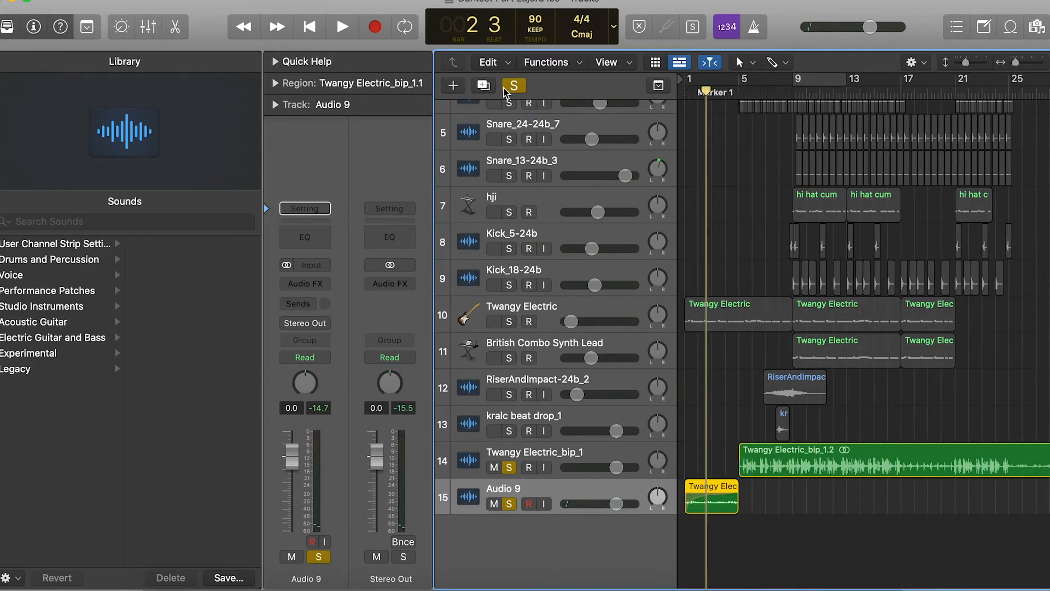
click(514, 85)
key(space)
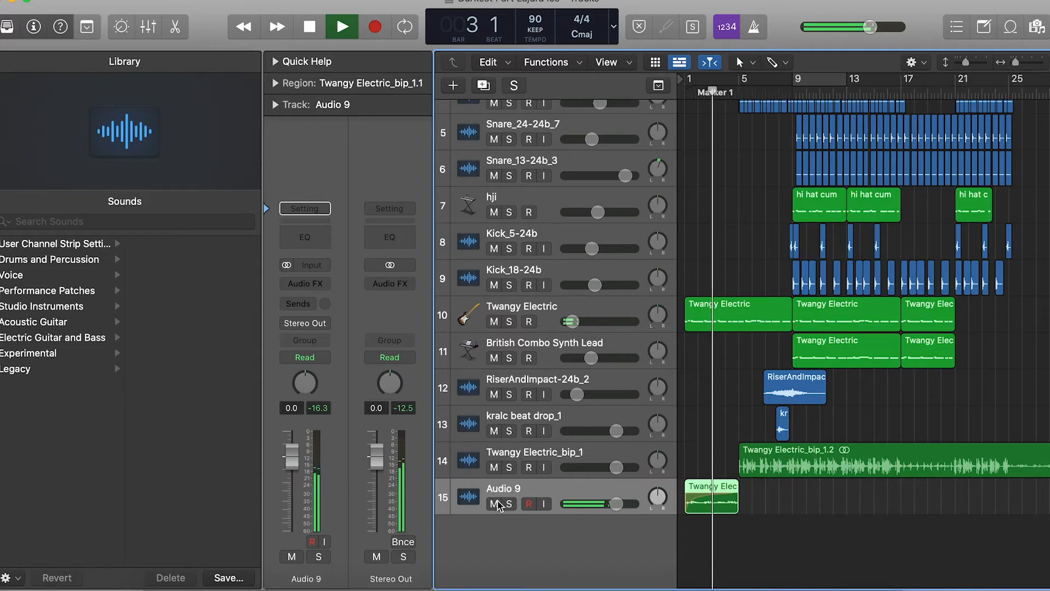
click(494, 503)
click(495, 468)
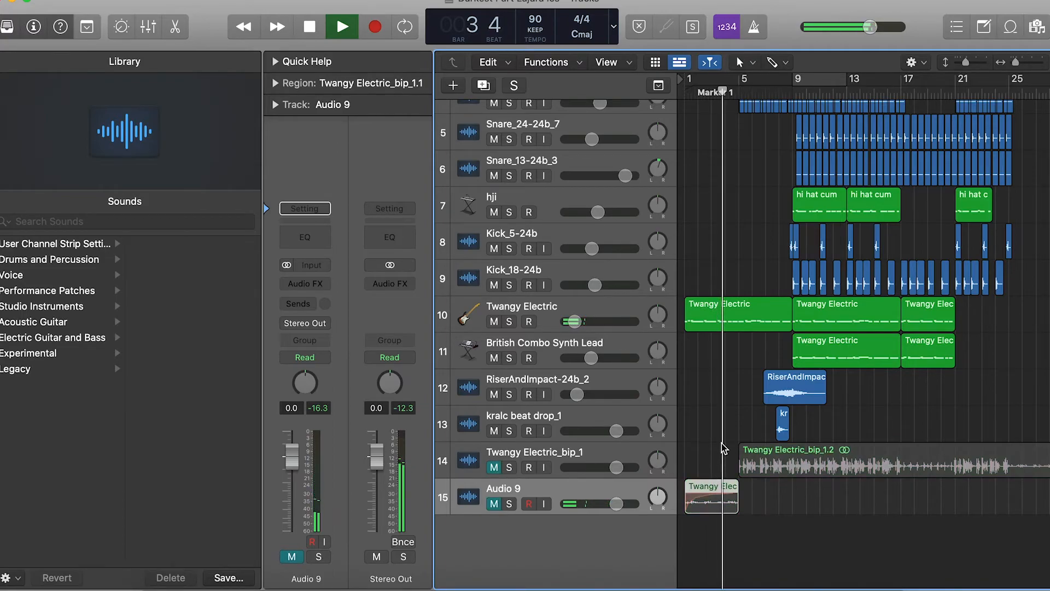
Listen to the full arrangement with both bounced audio tracks muted, stopping in bar 10
scroll(727, 457, right, 3)
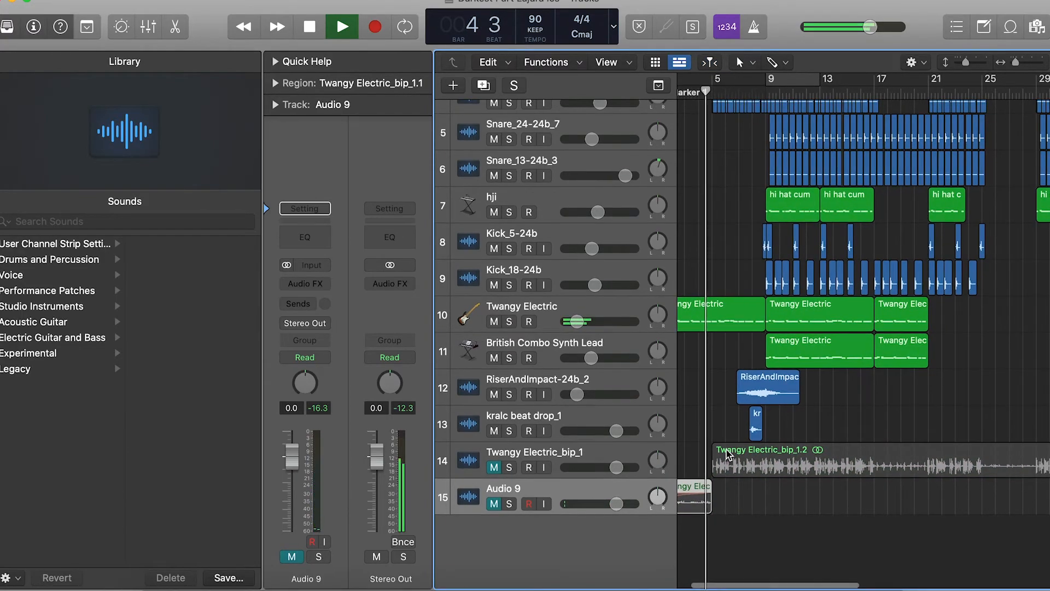
scroll(727, 454, down, 3)
scroll(727, 455, up, 3)
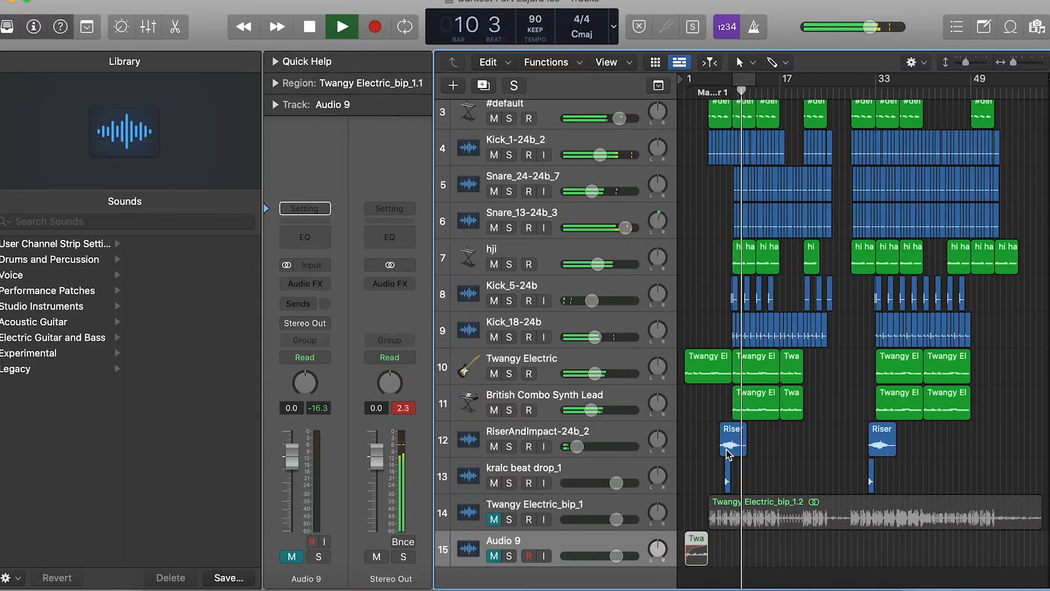
key(space)
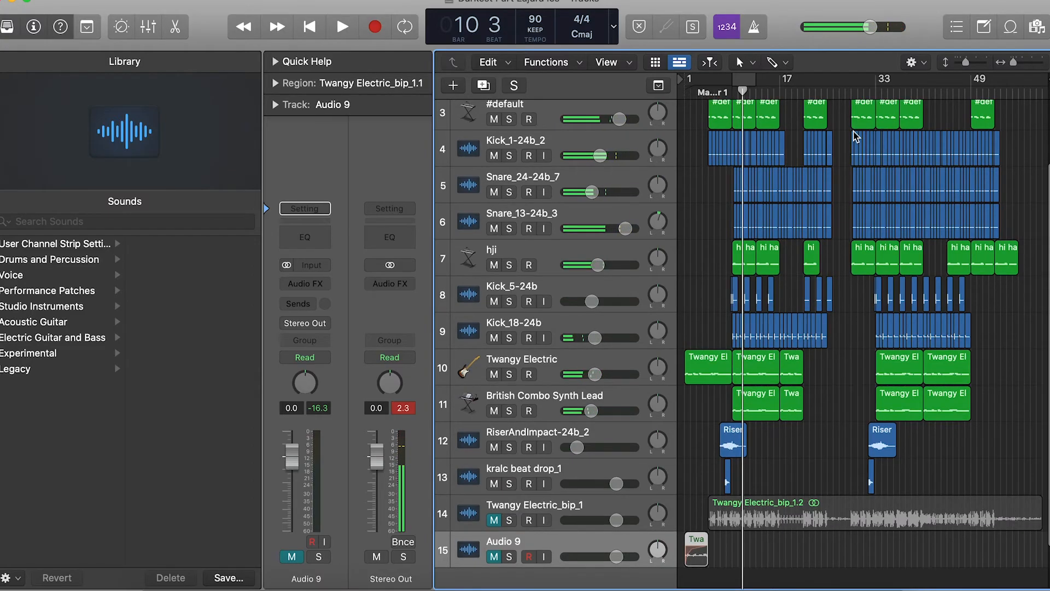
Play the arrangement from around bar 41 to bar 45 and examine which regions sound there
scroll(856, 137, up, 5)
scroll(856, 137, right, 3)
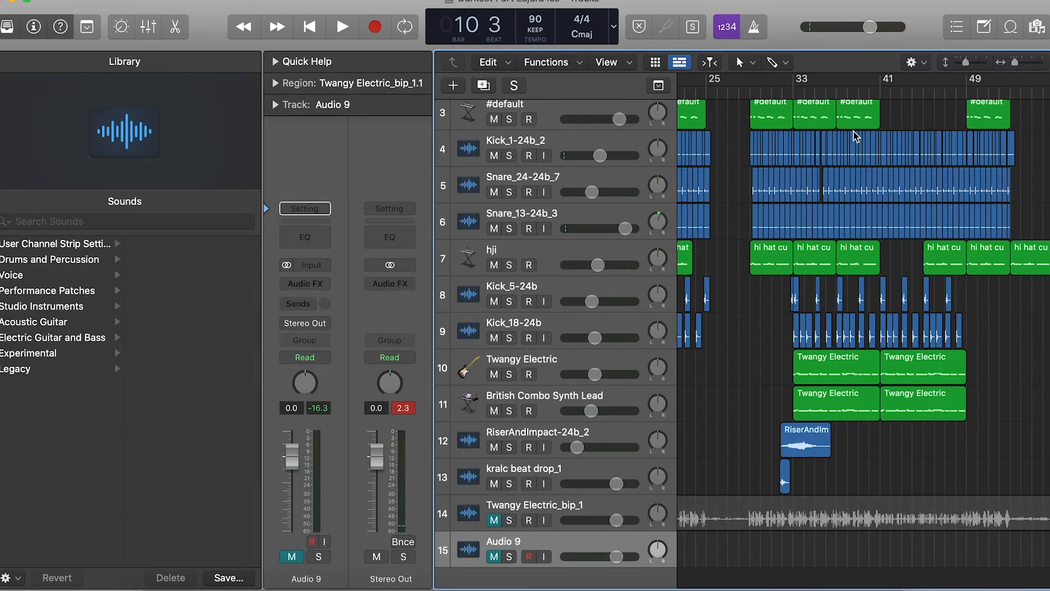
click(878, 86)
key(space)
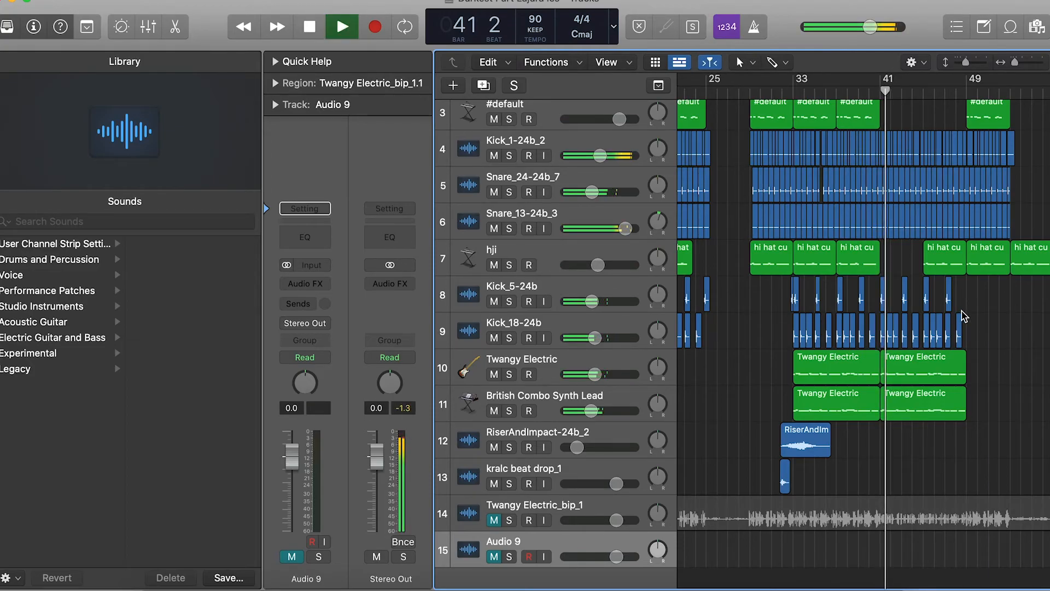
scroll(962, 316, up, 5)
scroll(961, 316, right, 3)
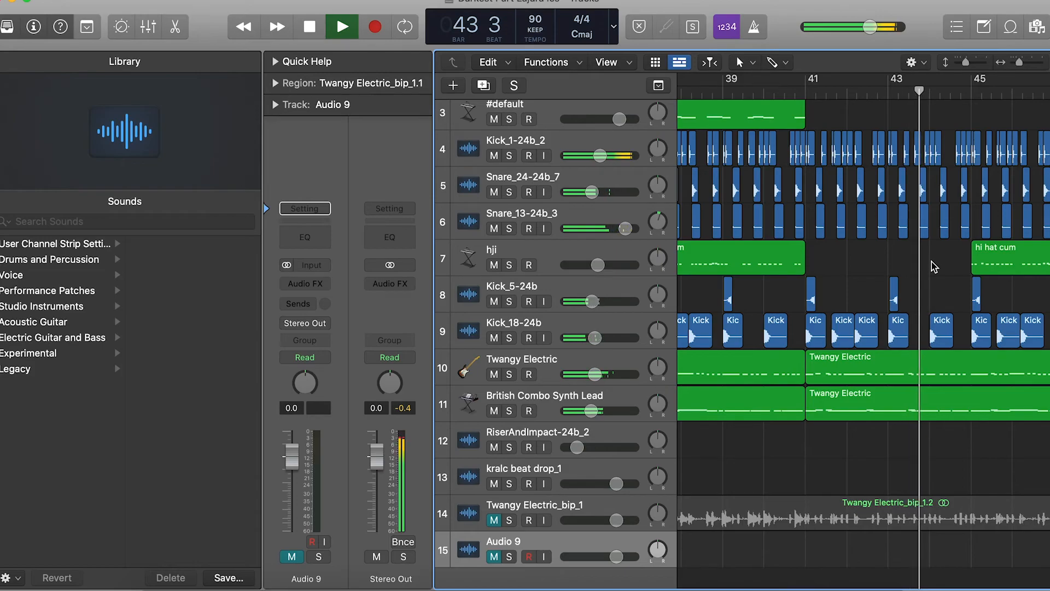
scroll(934, 267, down, 3)
scroll(919, 284, up, 3)
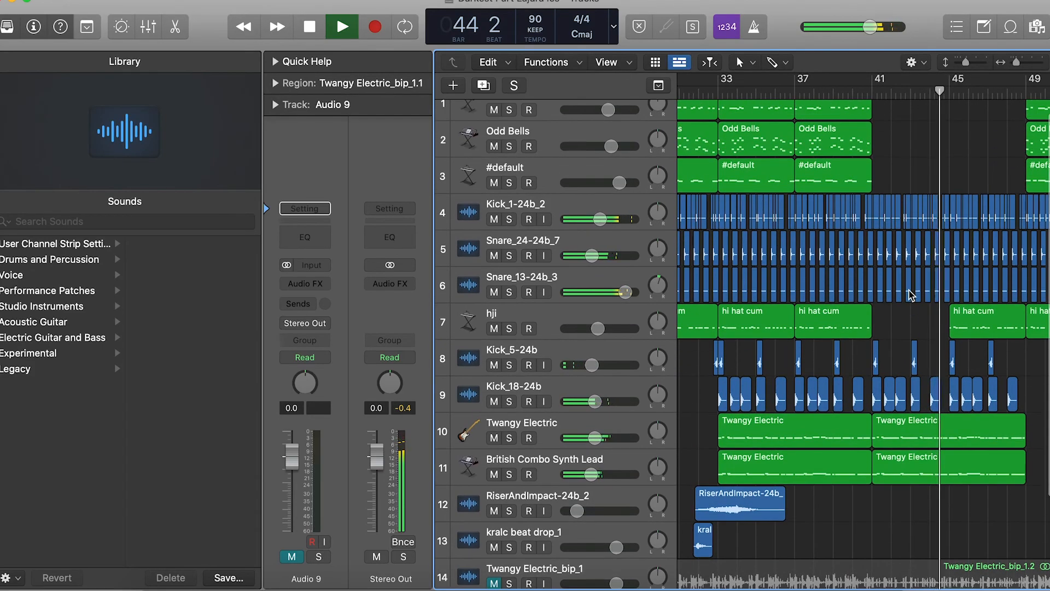
scroll(910, 295, down, 5)
key(space)
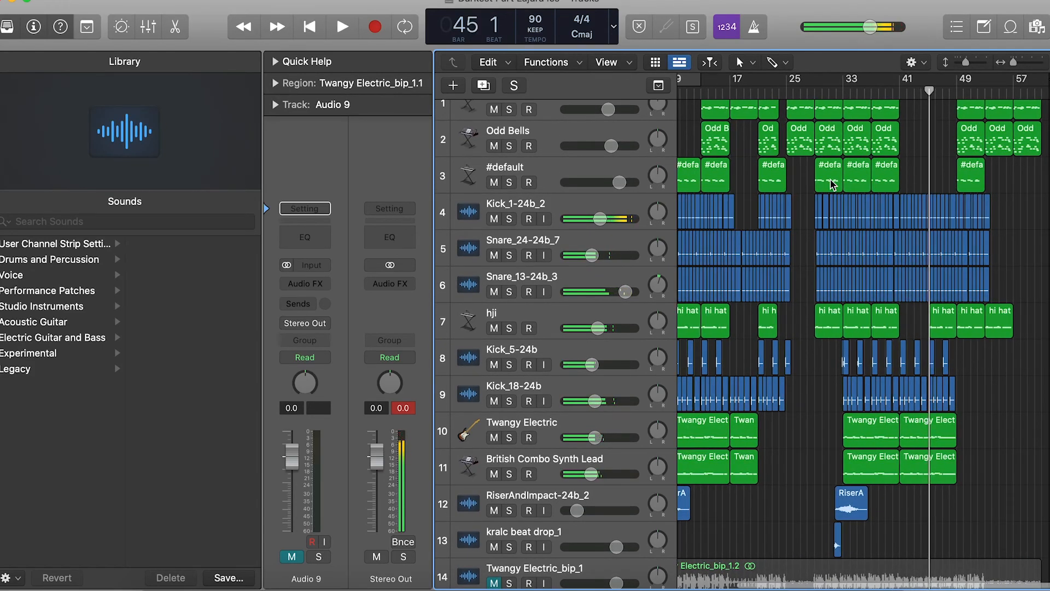
Solo the Odd Bells track with the playhead at bar 26, and examine its notes in the Piano Roll
scroll(832, 184, up, 1)
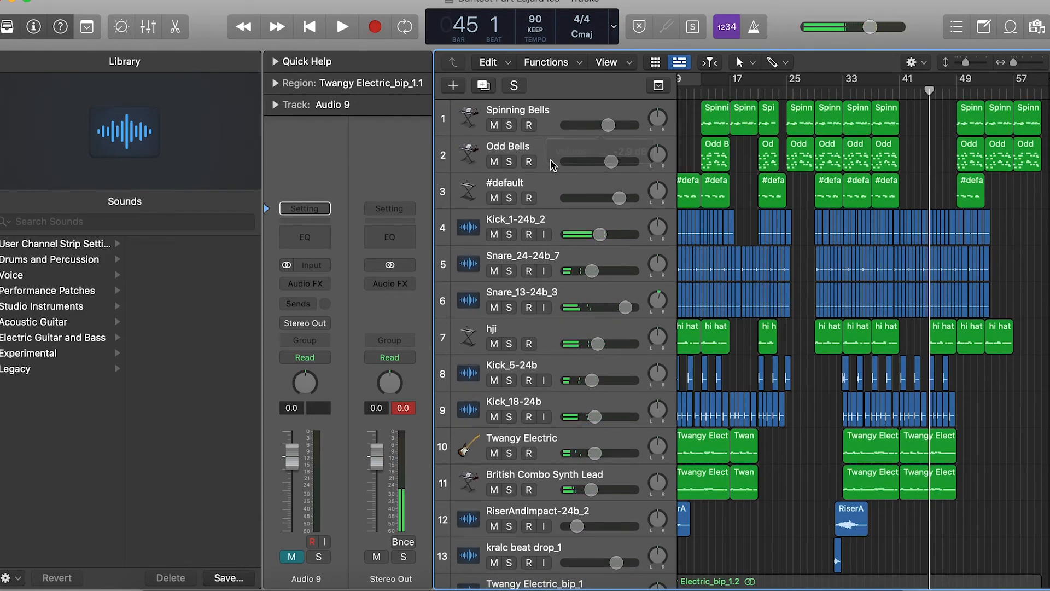
click(543, 149)
click(509, 161)
click(793, 89)
double_click(800, 145)
scroll(787, 477, up, 5)
scroll(786, 477, down, 20)
scroll(786, 477, up, 12)
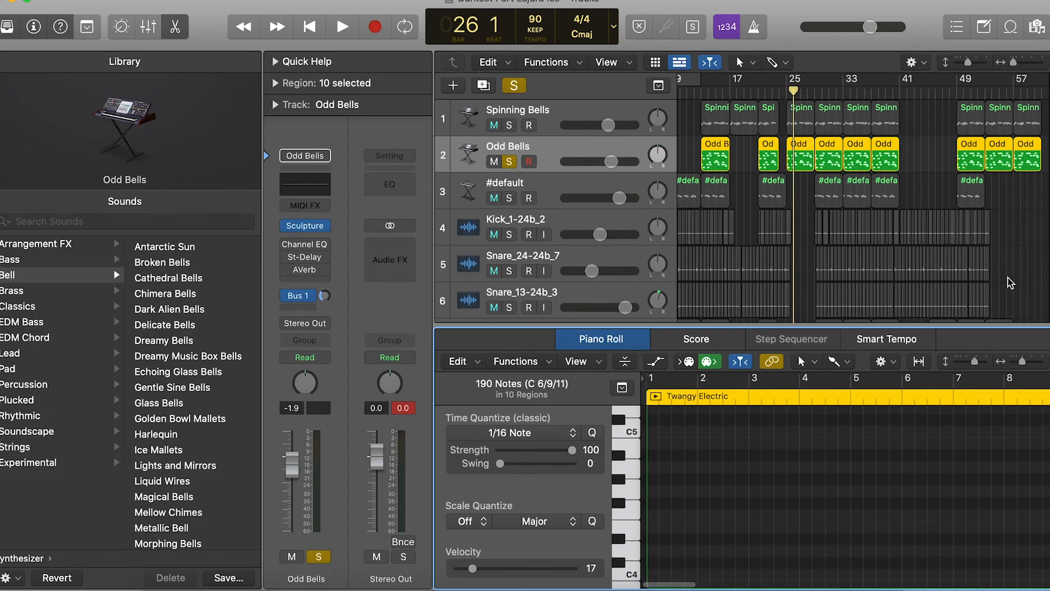
Deselect the Odd Bells regions and turn off the solo, showing the bottom tracks of the whole arrangement
click(1009, 283)
key(z)
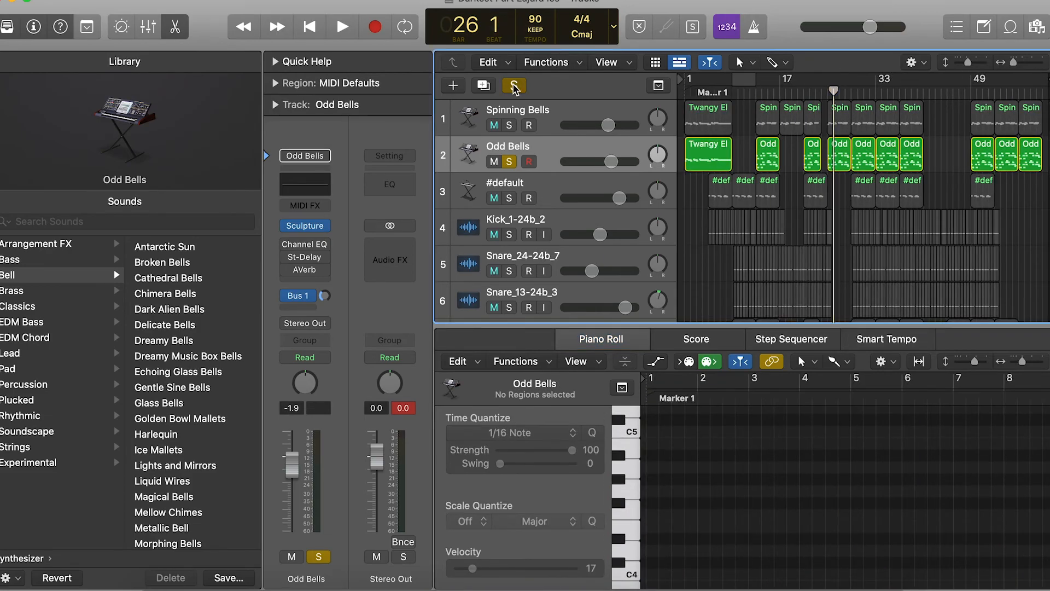
click(514, 87)
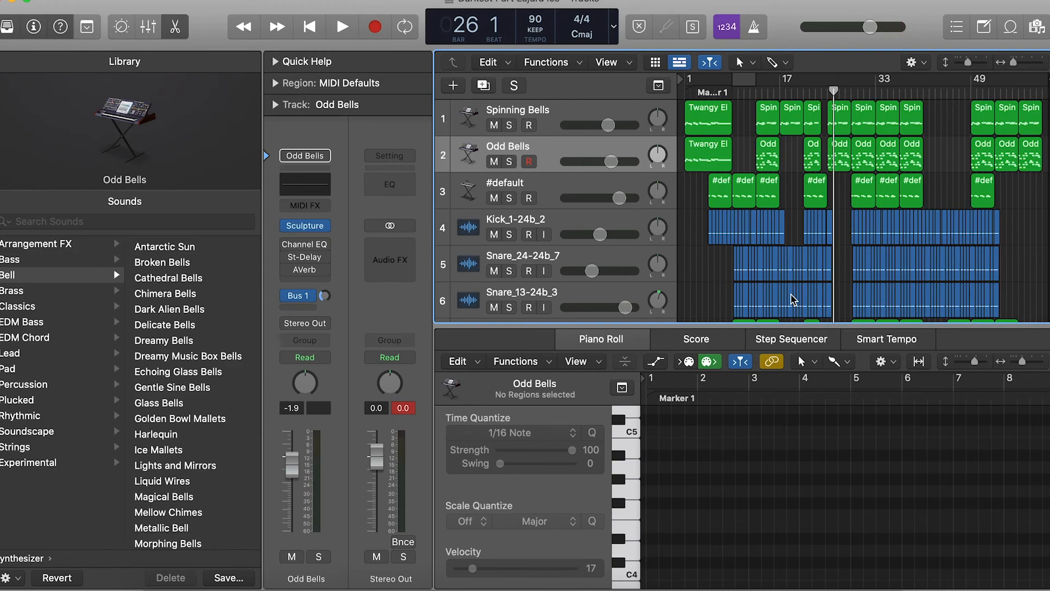
scroll(793, 300, down, 8)
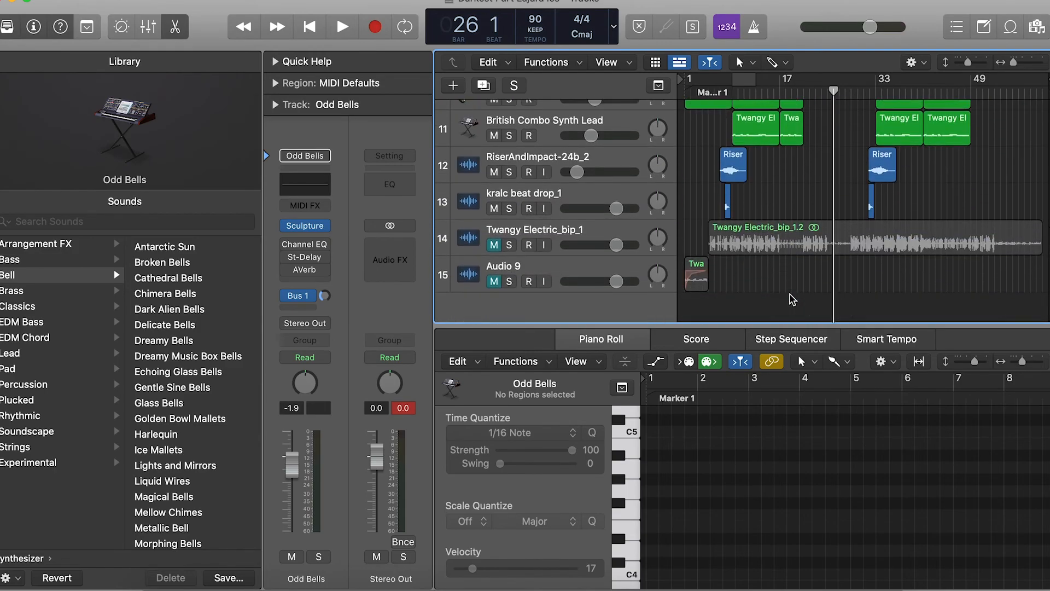